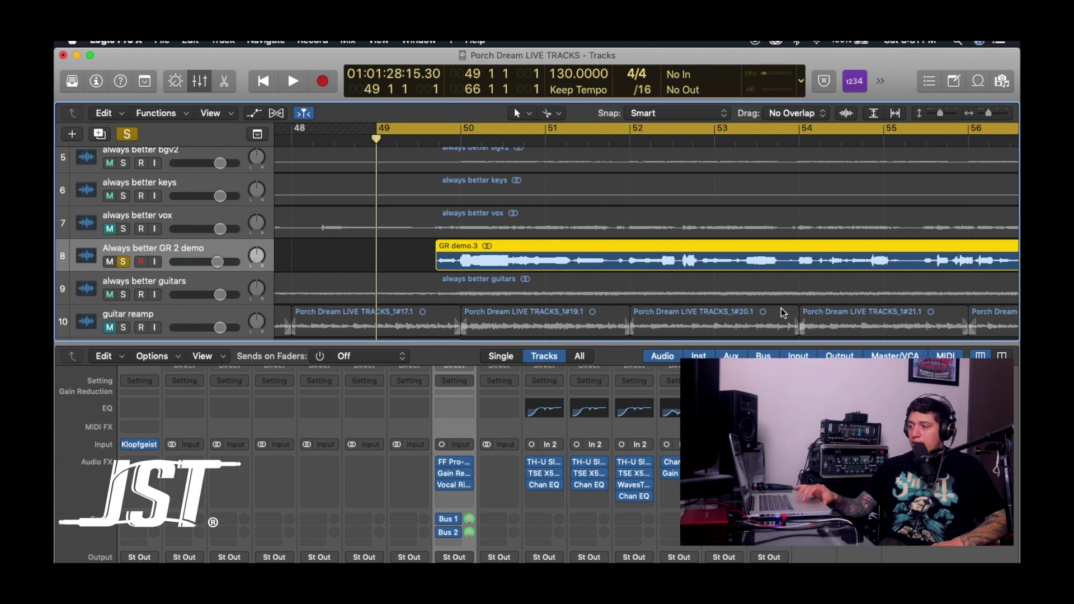
pyautogui.scroll(-1, 453, 504)
# Step: Play the soloed GR 2 demo vocal, stop, and replay it from bar 49
pyautogui.press('space')
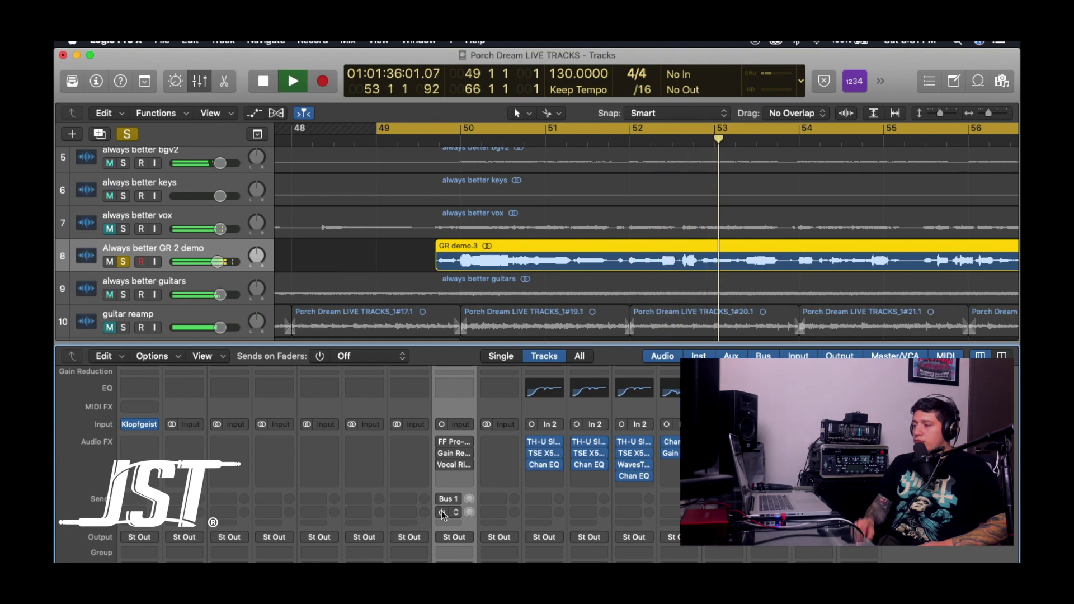
pyautogui.scroll(-4, 294, 223)
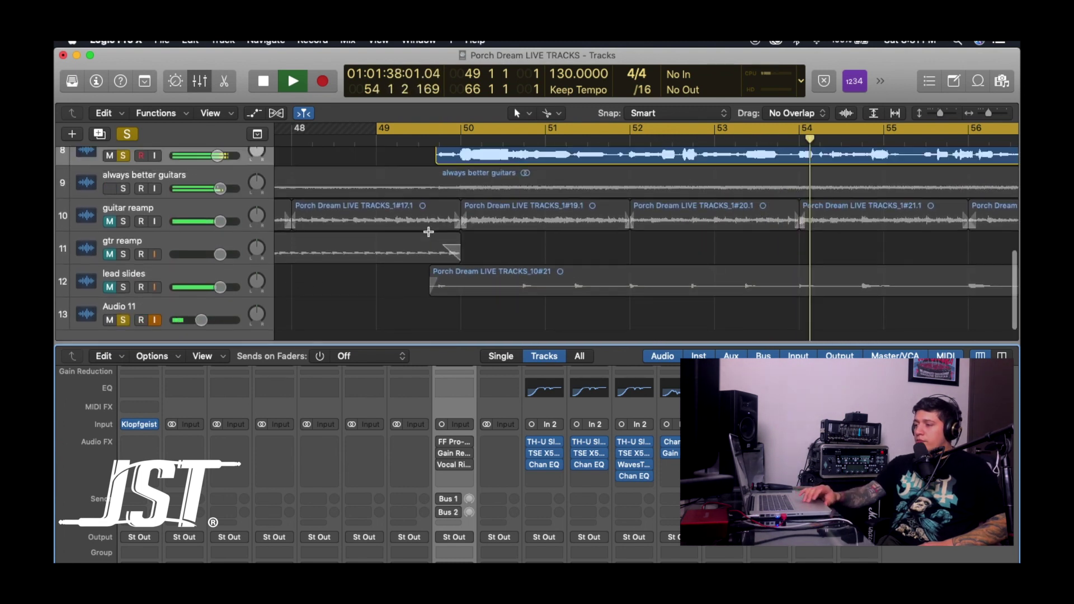
pyautogui.scroll(8, 428, 231)
pyautogui.scroll(-2, 428, 232)
pyautogui.scroll(-2, 427, 232)
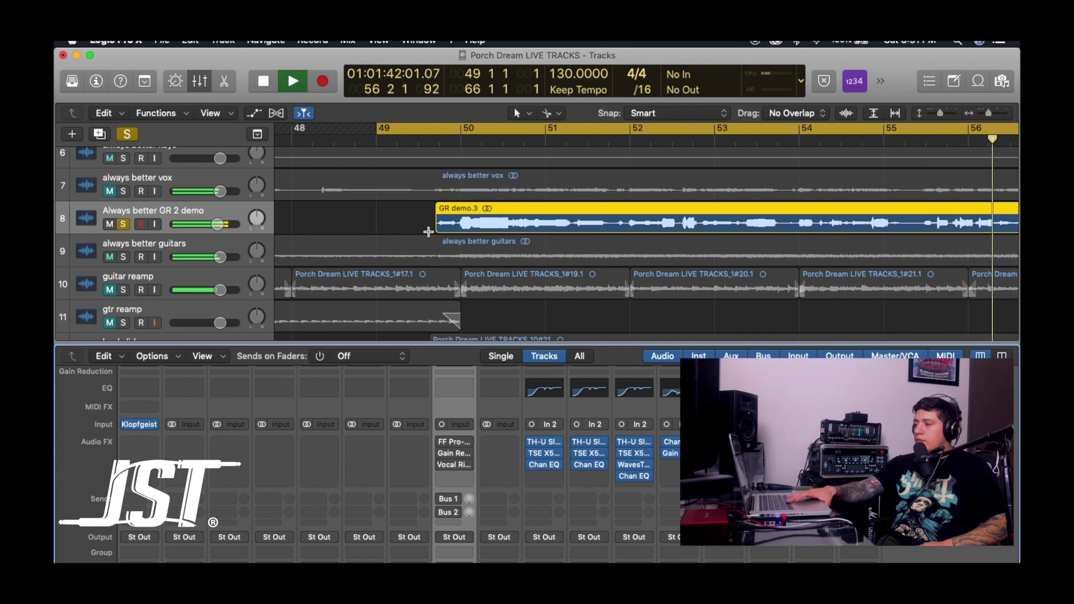
pyautogui.press('space')
pyautogui.press('Return')
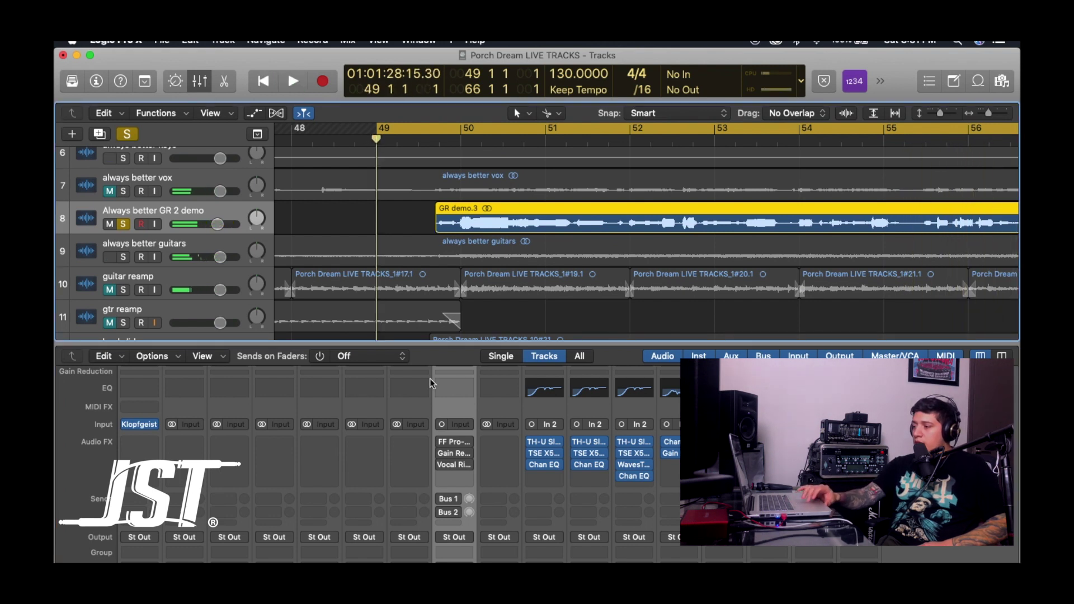
pyautogui.click(444, 443)
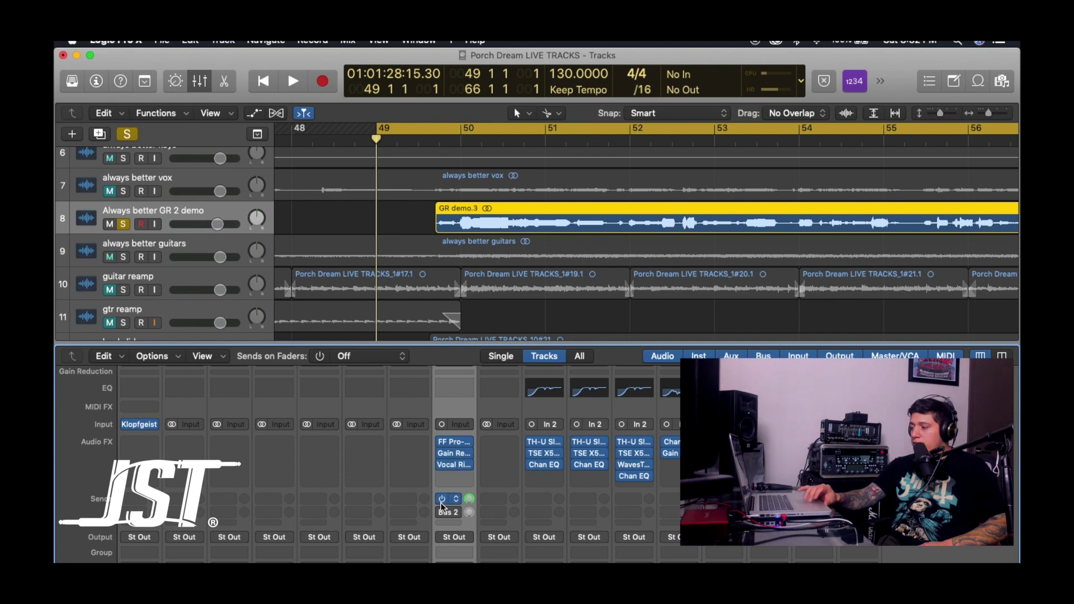
pyautogui.press('space')
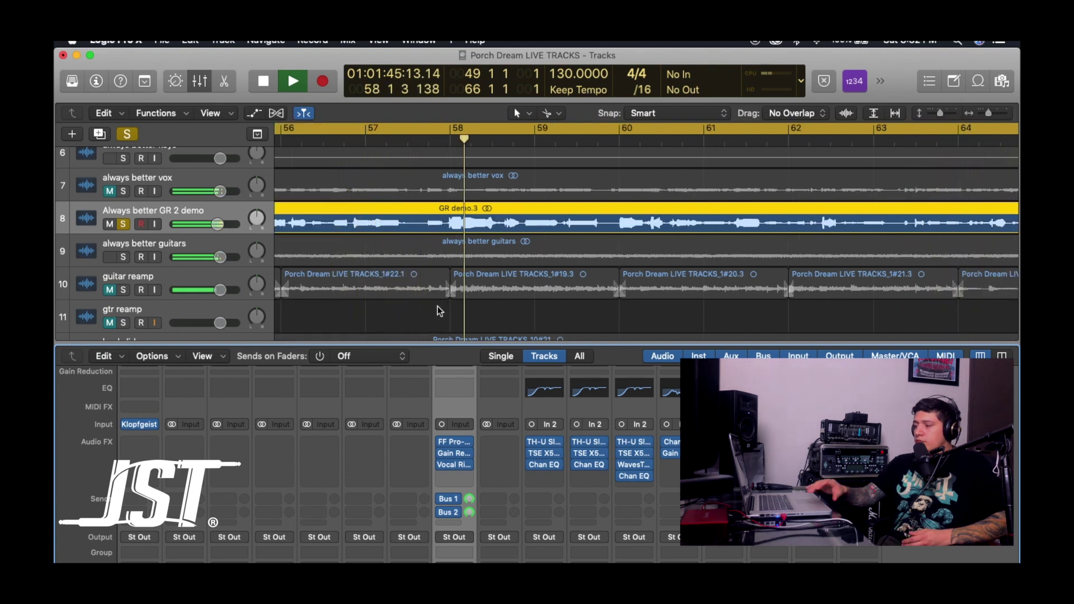
# Step: Stop playback, clear all track solos, and play the demo vocal within the full mix
pyautogui.press('space')
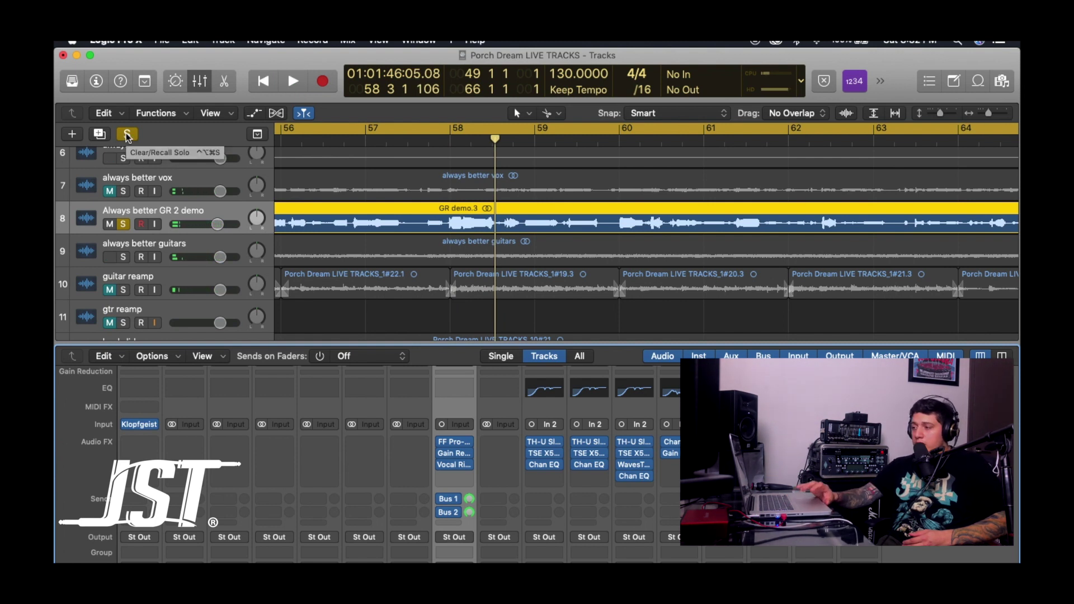
pyautogui.click(127, 134)
pyautogui.press('space')
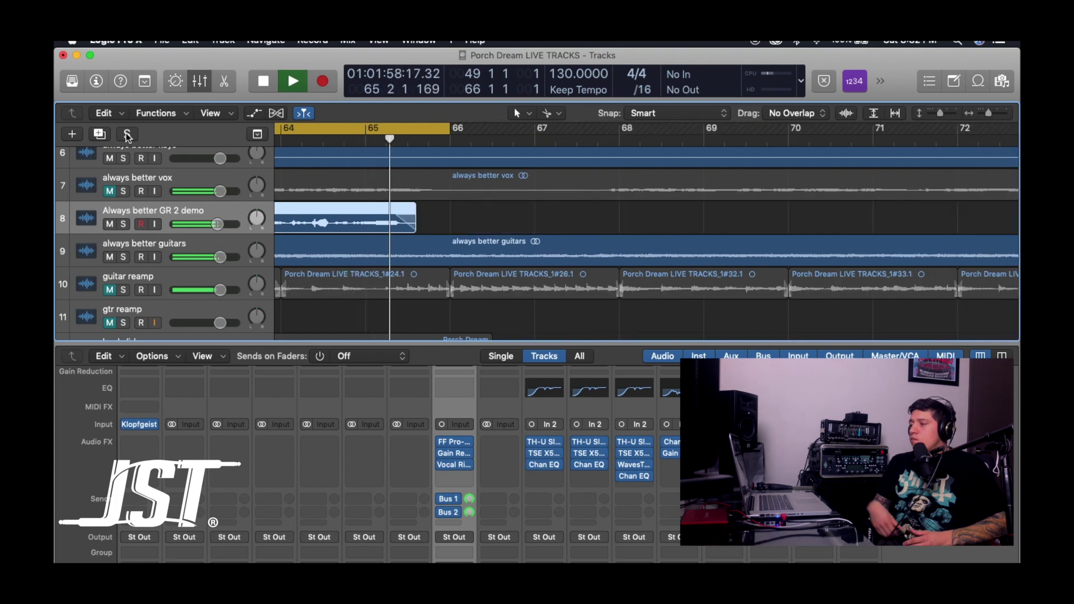
# Step: Stop playback, open the demo vocal's GR2 plugin, and move its window up to reveal all knobs
pyautogui.press('space')
pyautogui.click(453, 453)
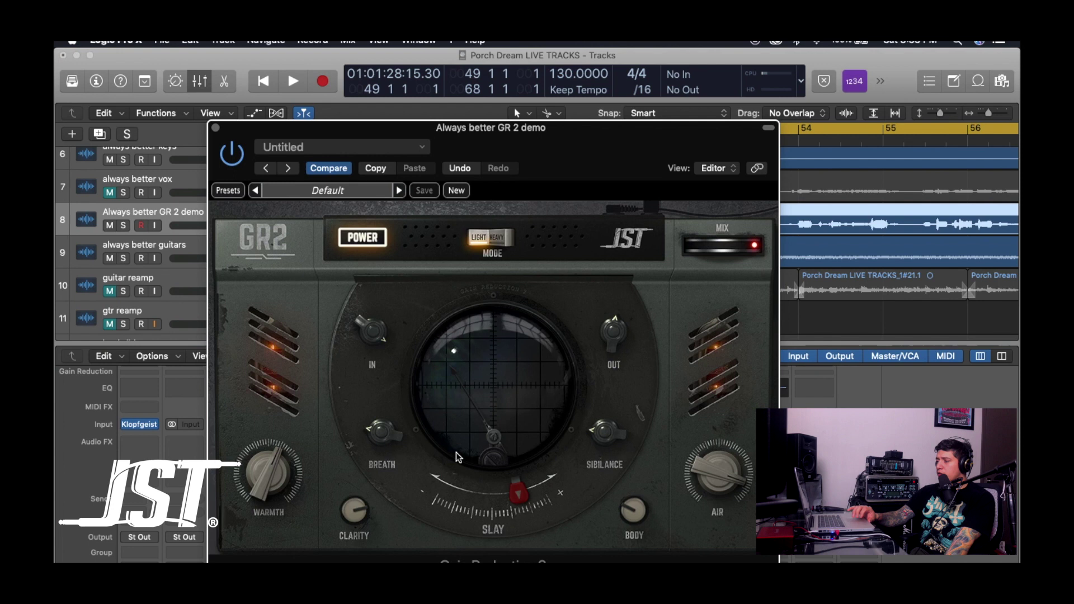
pyautogui.moveTo(493, 126); pyautogui.dragTo(493, 74)
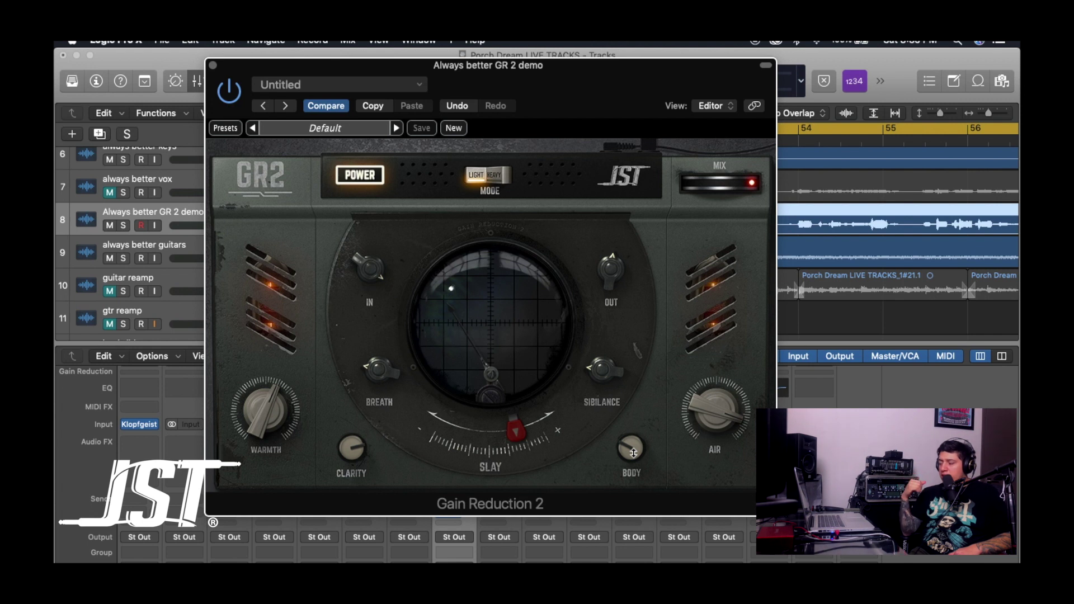
pyautogui.moveTo(717, 471)
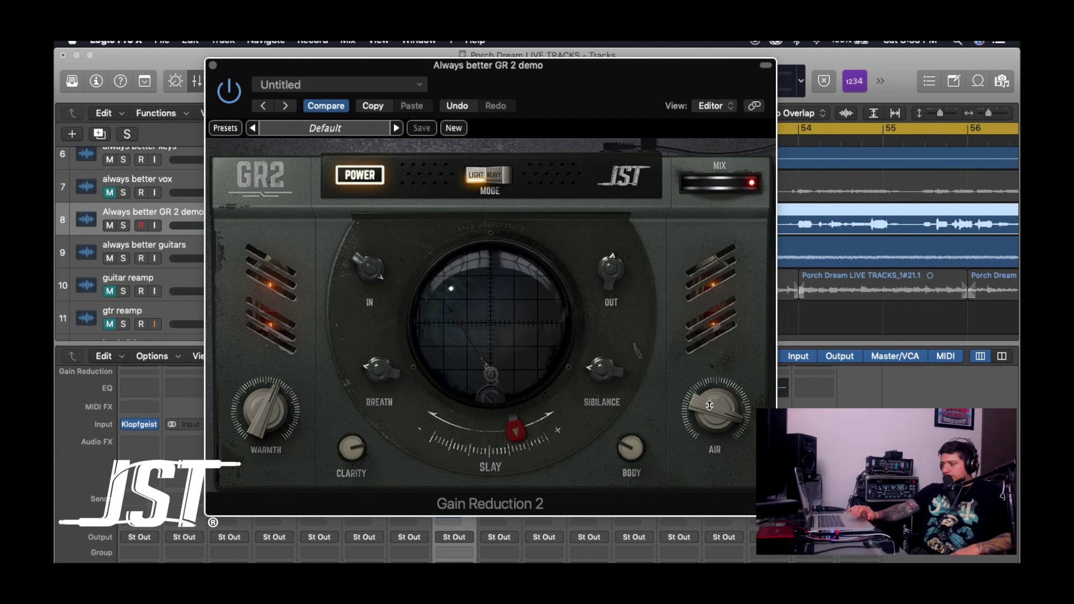
# Step: Toggle GR2's light/heavy mode, then solo the GR 2 demo vocal and Audio 11 tracks
pyautogui.click(490, 176)
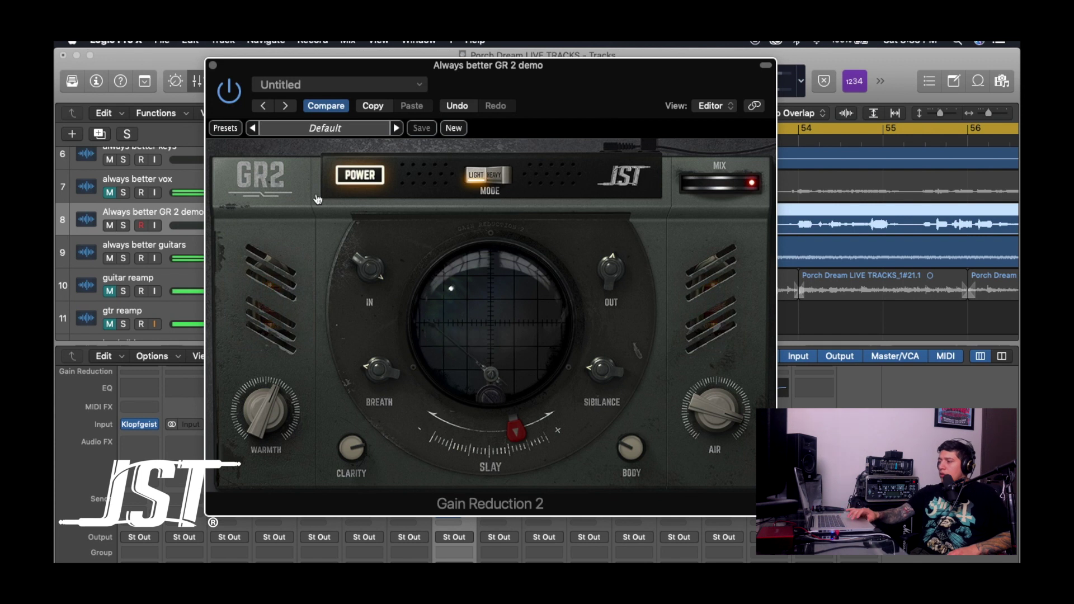
pyautogui.moveTo(380, 368)
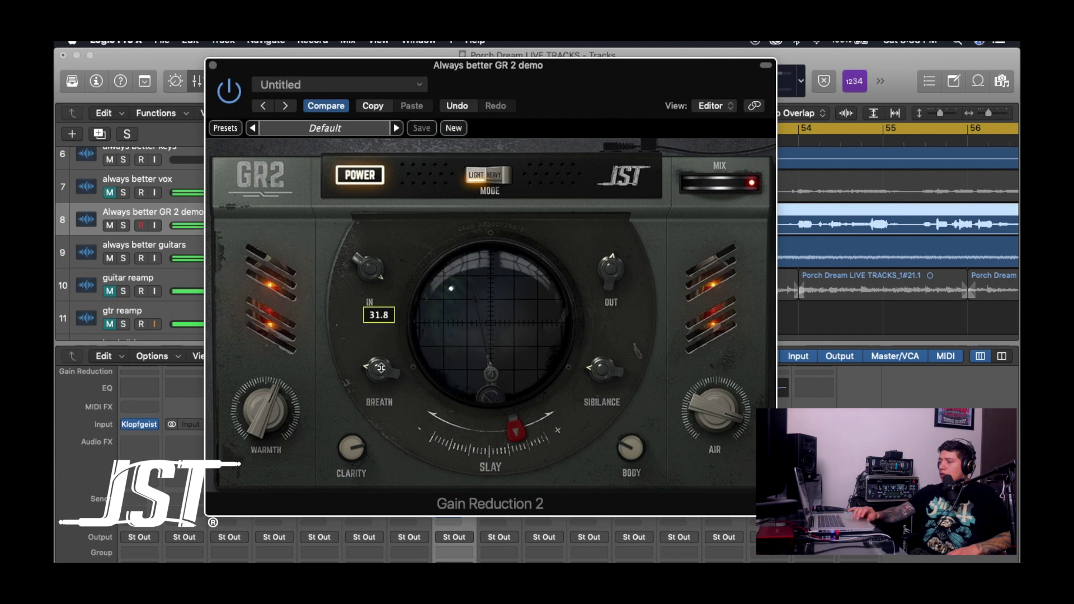
pyautogui.scroll(-2, 466, 537)
pyautogui.scroll(-5, 471, 547)
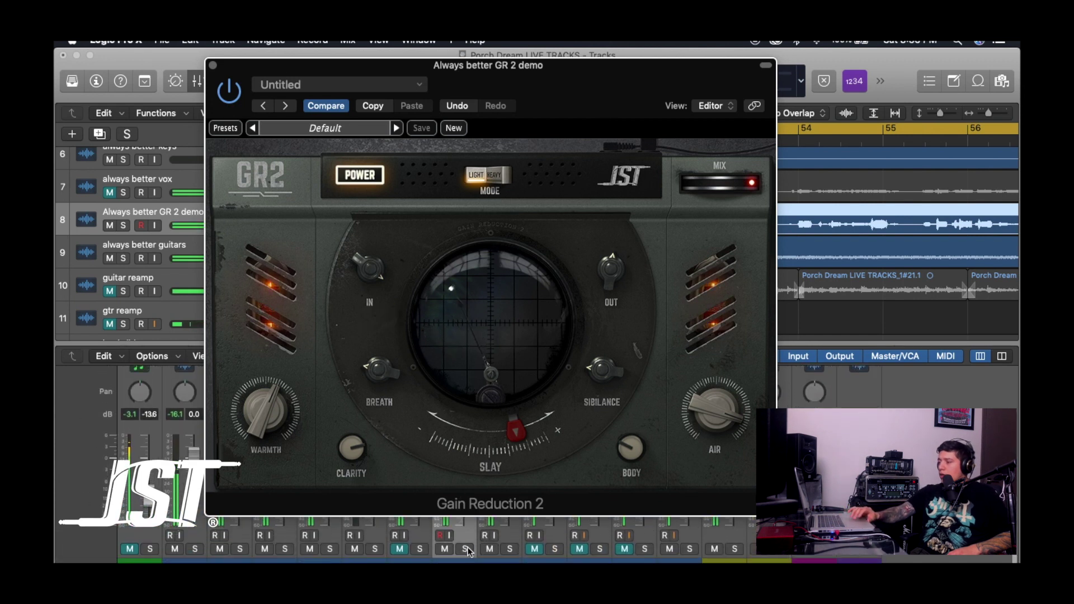
pyautogui.scroll(-3, 468, 558)
pyautogui.click(466, 558)
pyautogui.moveTo(368, 268)
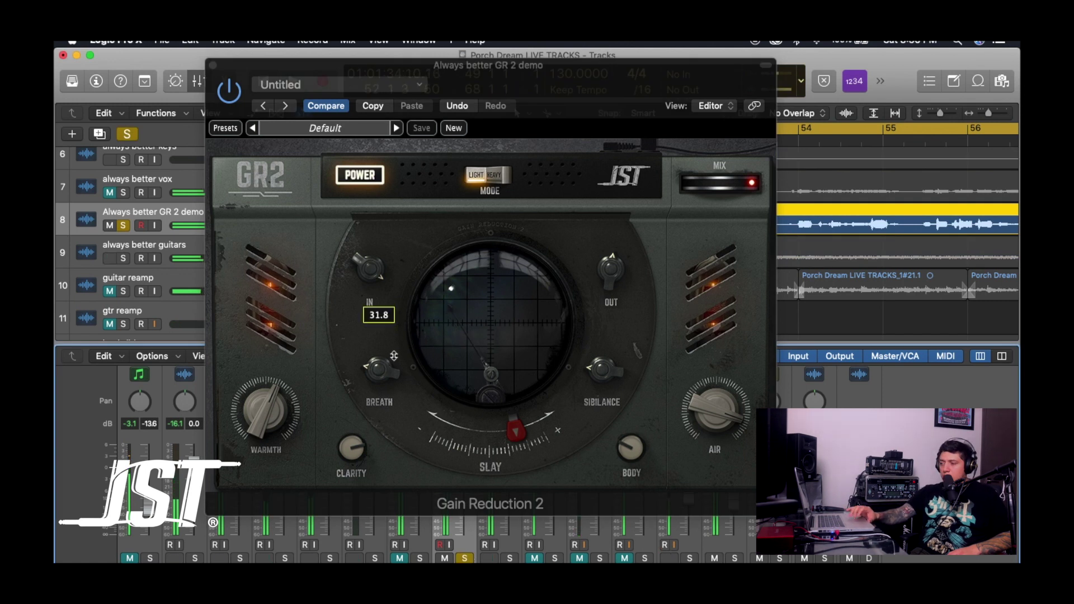
pyautogui.scroll(-2, 134, 253)
pyautogui.scroll(-1, 130, 277)
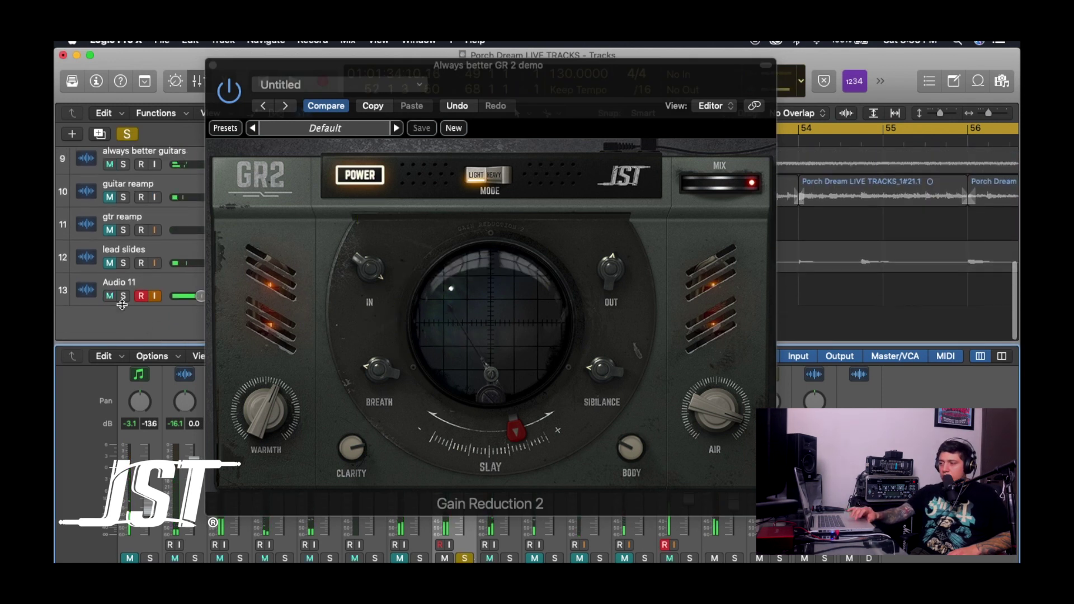
pyautogui.click(124, 297)
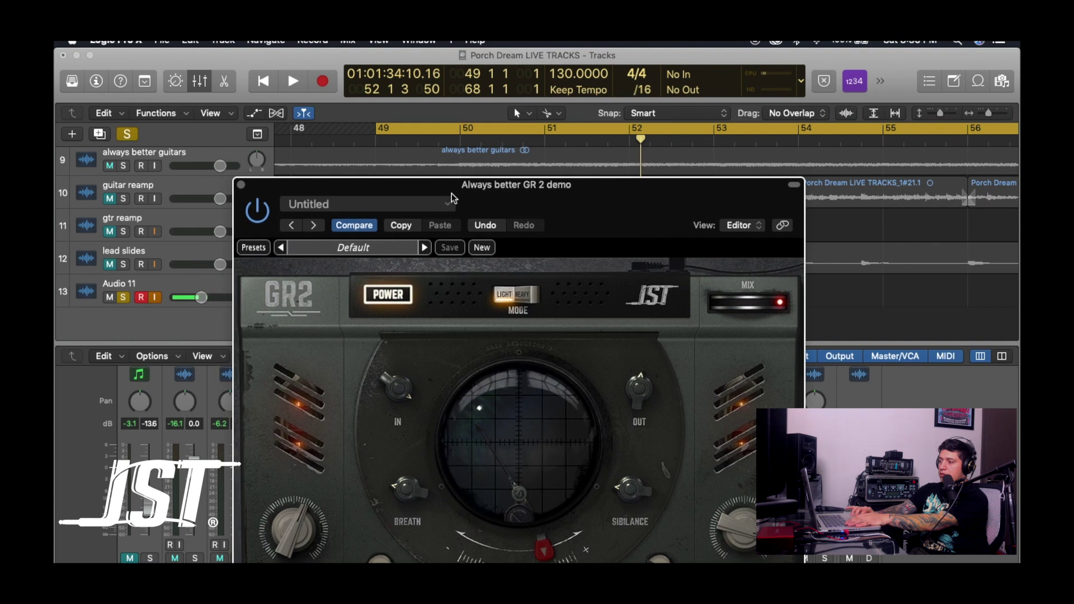
# Step: Reposition the GR2 window and auto-calibrate its input to 31.8 on the playing demo vocal
pyautogui.moveTo(422, 67); pyautogui.dragTo(487, 285)
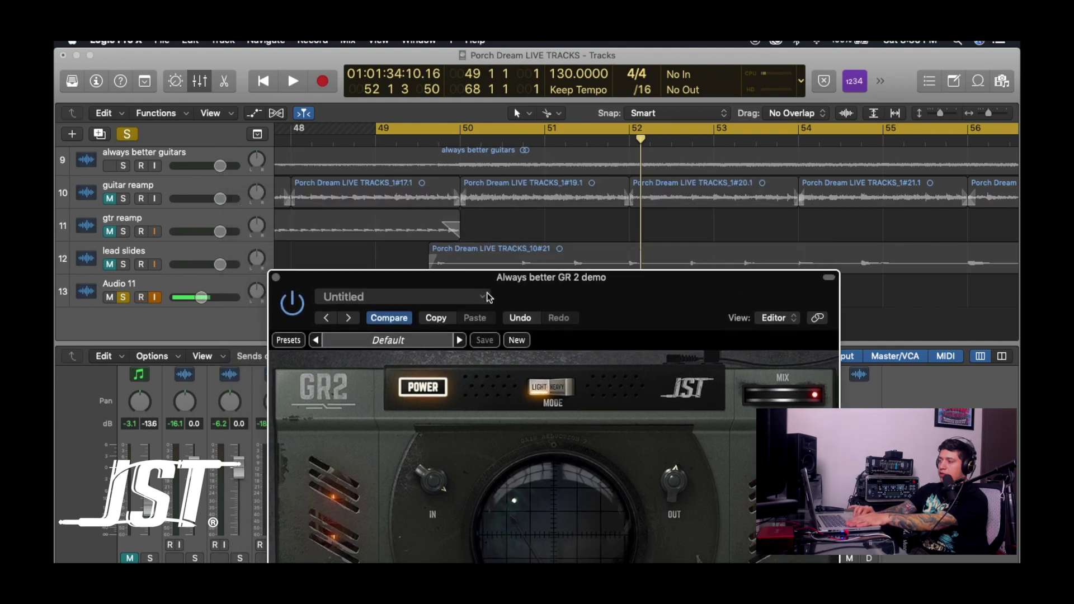
pyautogui.scroll(1, 481, 224)
pyautogui.hscroll(-3, 480, 225)
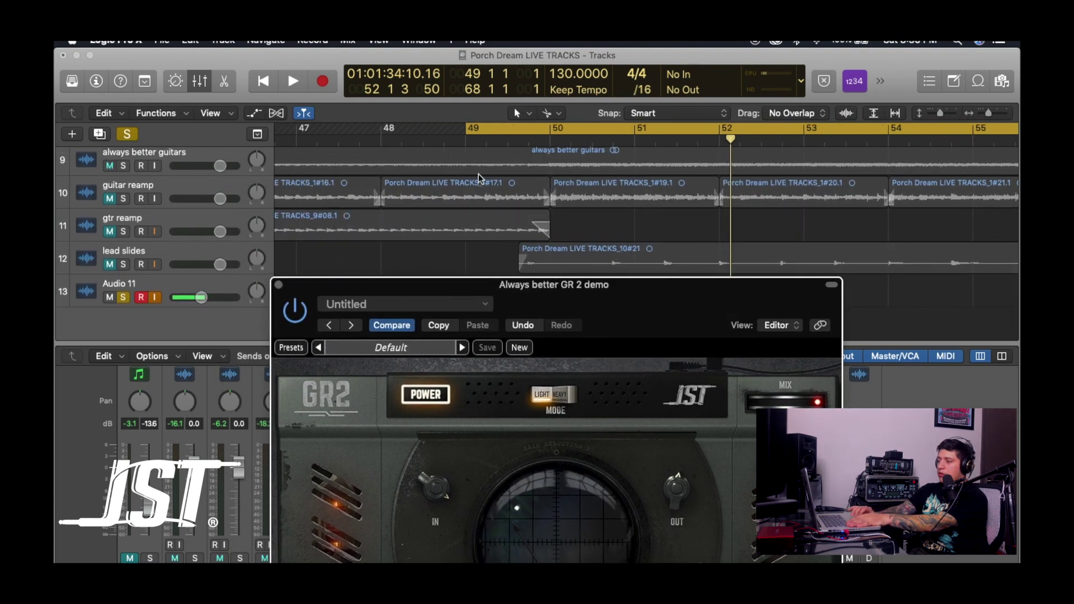
pyautogui.moveTo(525, 285); pyautogui.dragTo(474, 132)
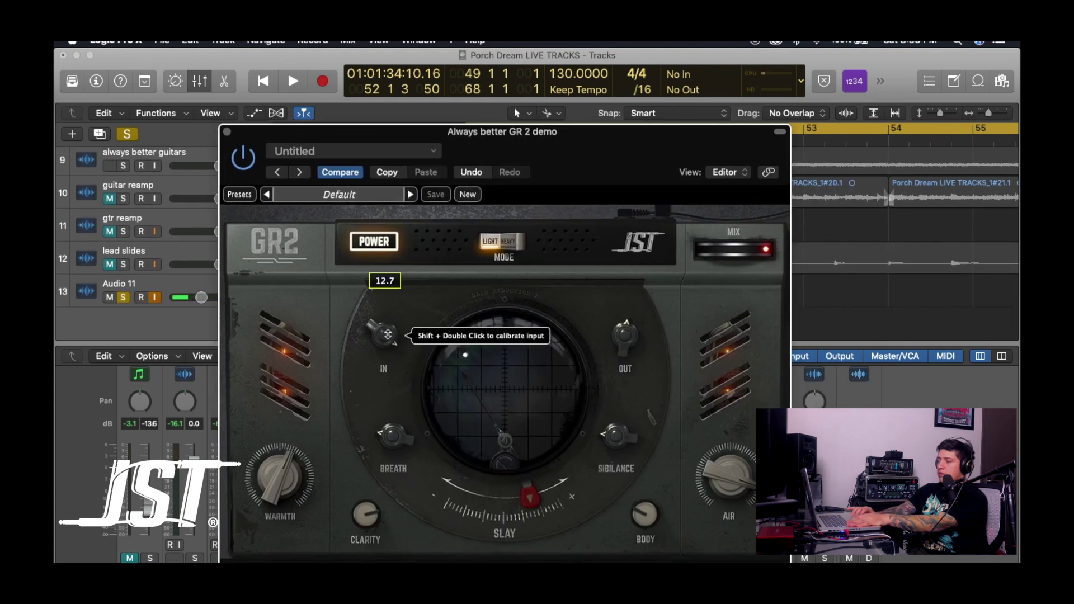
pyautogui.press('space')
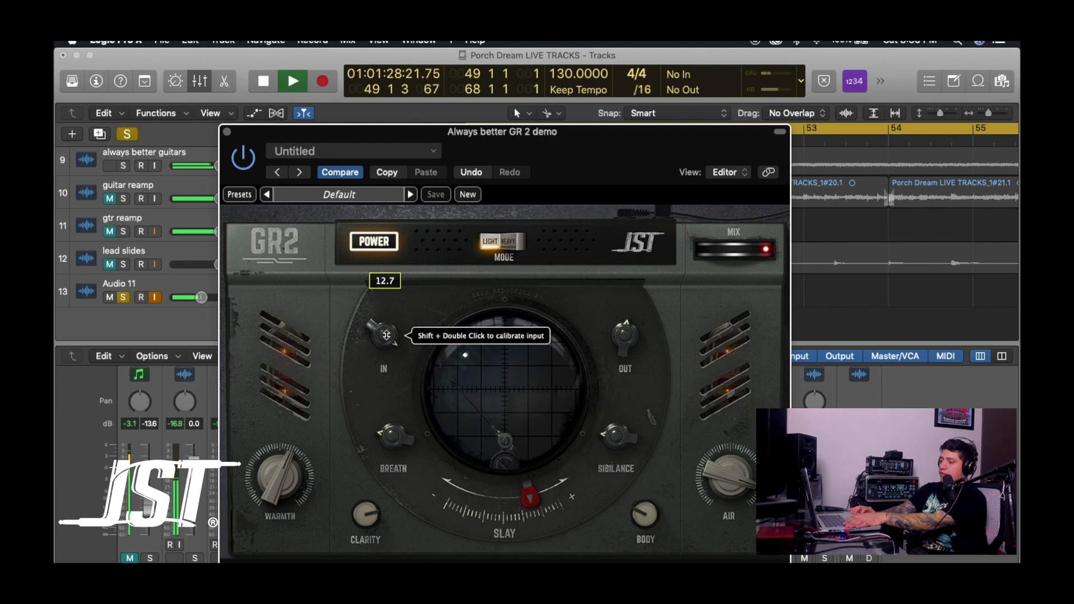
pyautogui.keyDown('shift'); pyautogui.doubleClick(387, 335); pyautogui.keyUp('shift')
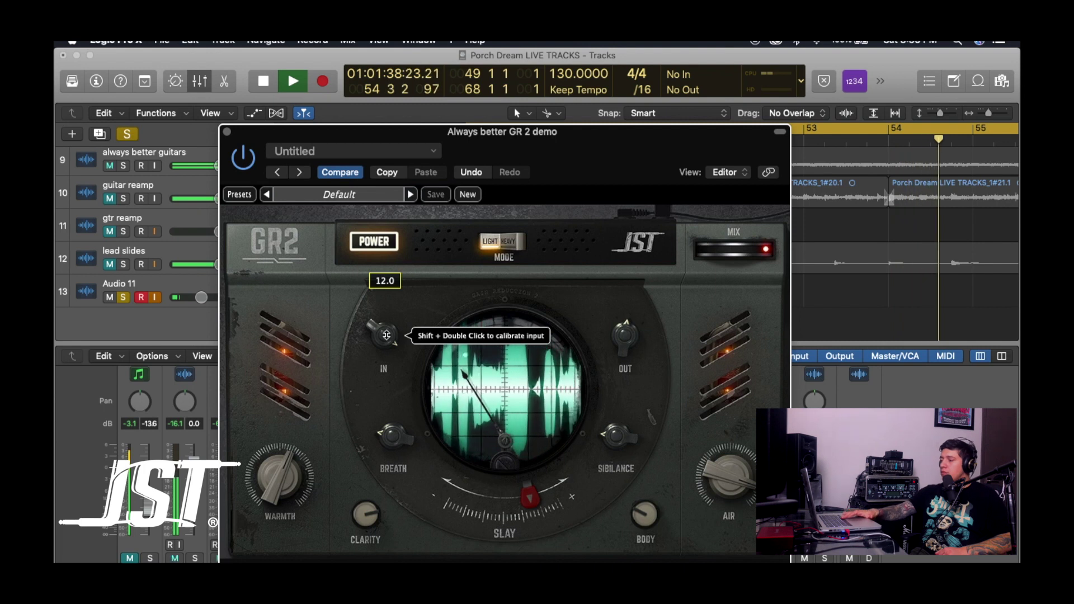
pyautogui.press('space')
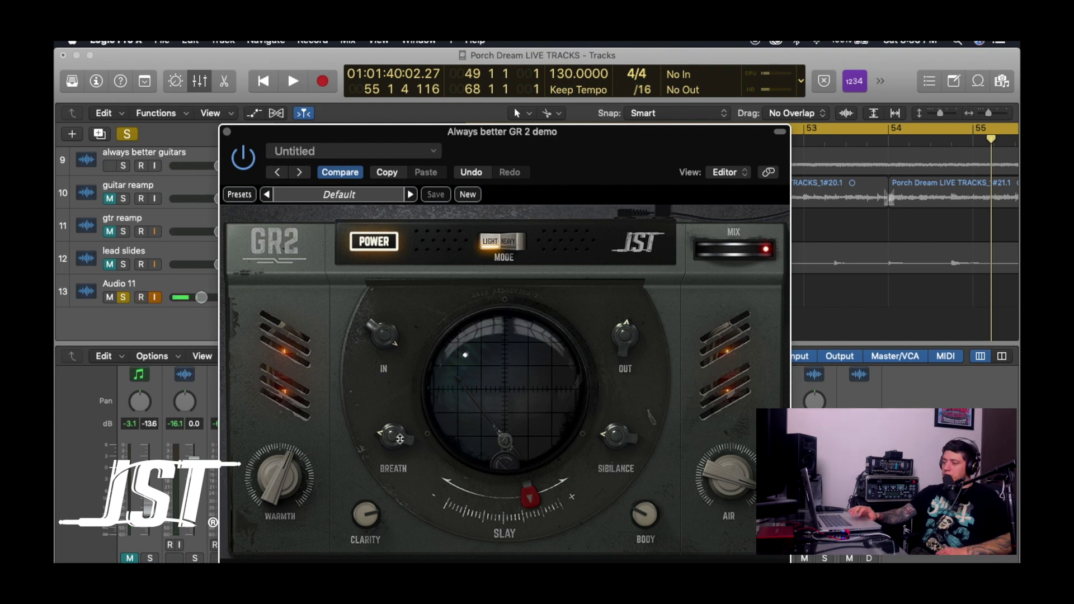
# Step: Arm Audio 11 for recording and raise GR2 Breath to 100 while the vocal plays from bar 49
pyautogui.hotkey('alt', 'shift', 'r')
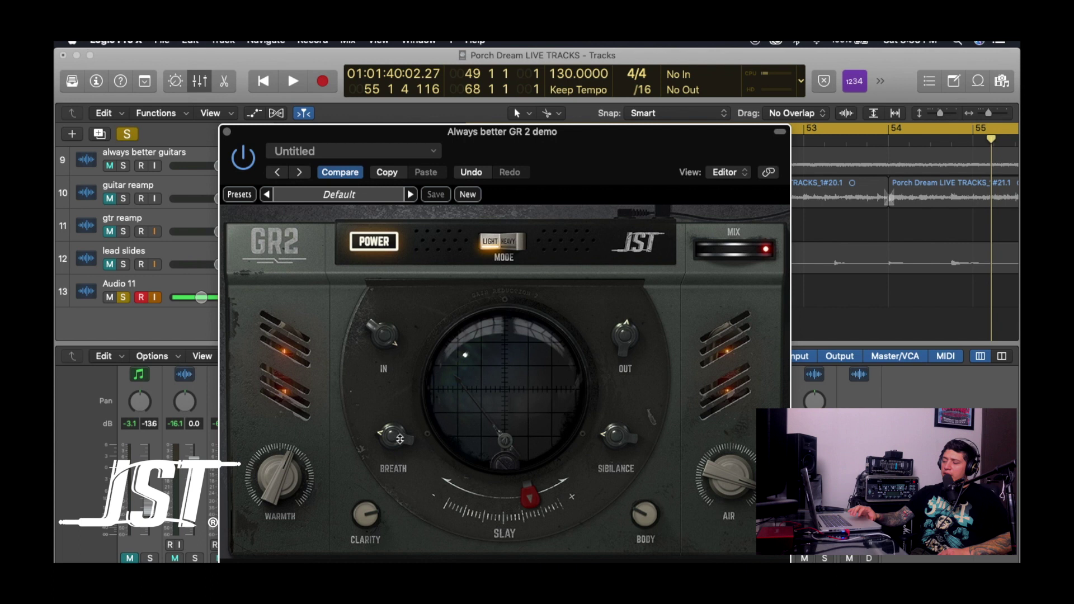
pyautogui.moveTo(385, 335)
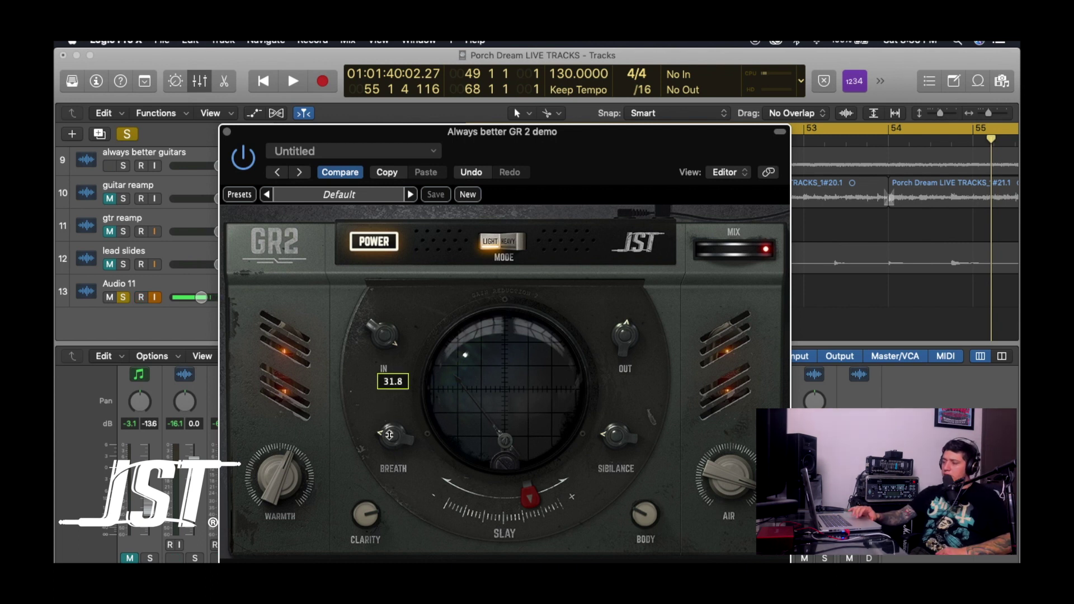
pyautogui.press('space')
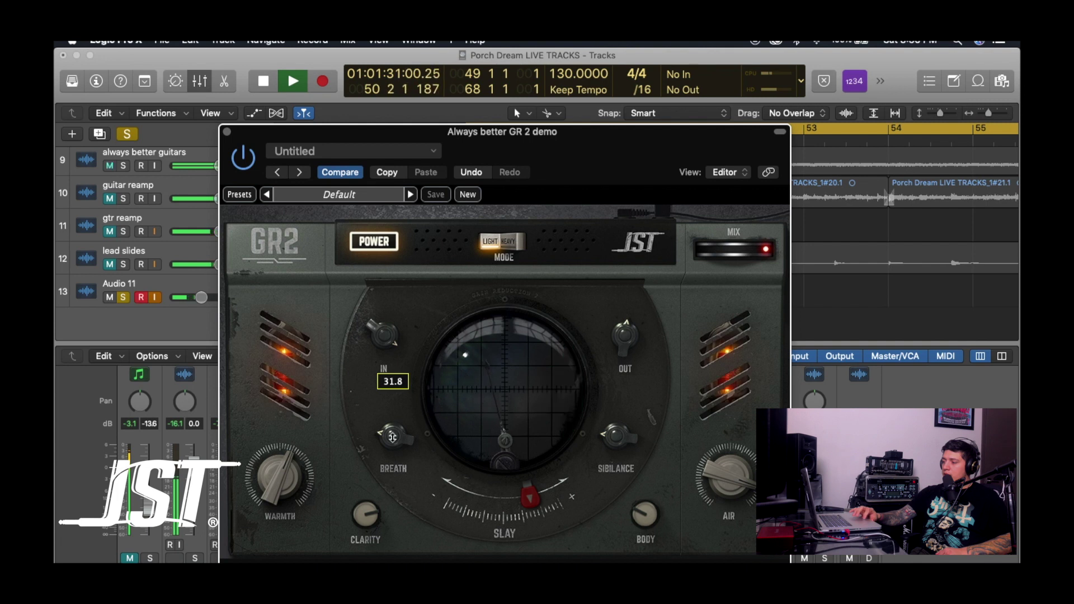
pyautogui.moveTo(392, 436); pyautogui.dragTo(356, 325)
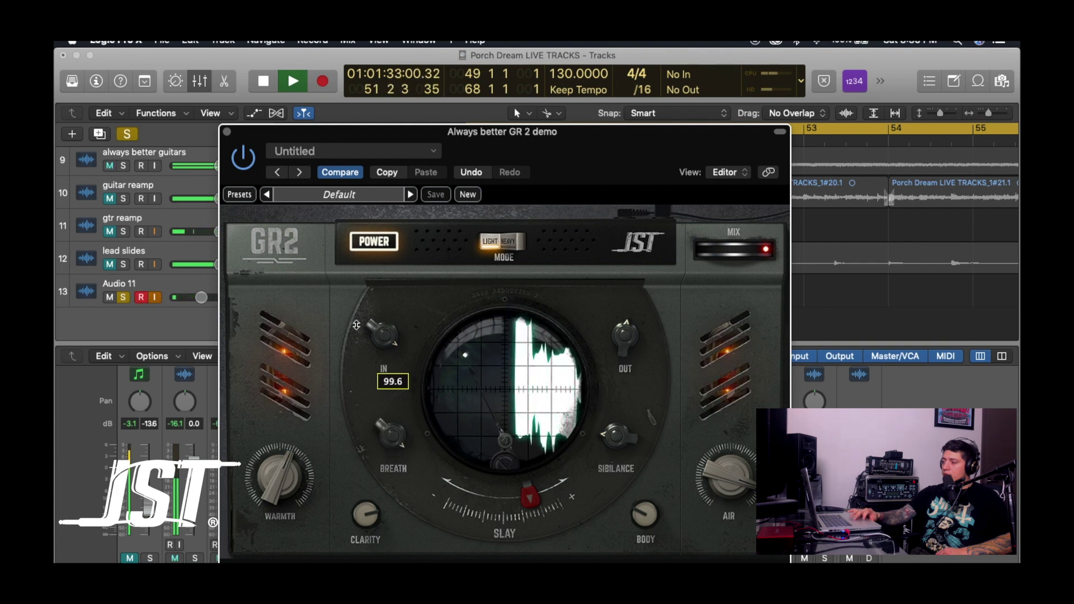
pyautogui.moveTo(356, 325)
pyautogui.mouseDown()
pyautogui.moveTo(352, 291)
pyautogui.moveTo(367, 453)
pyautogui.mouseUp()
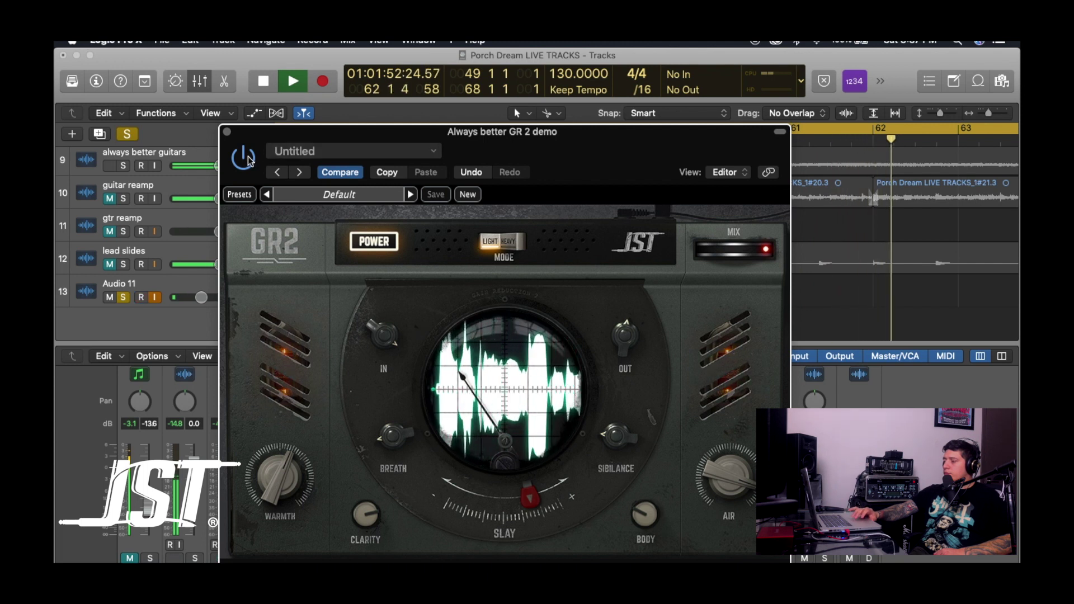
pyautogui.press('space')
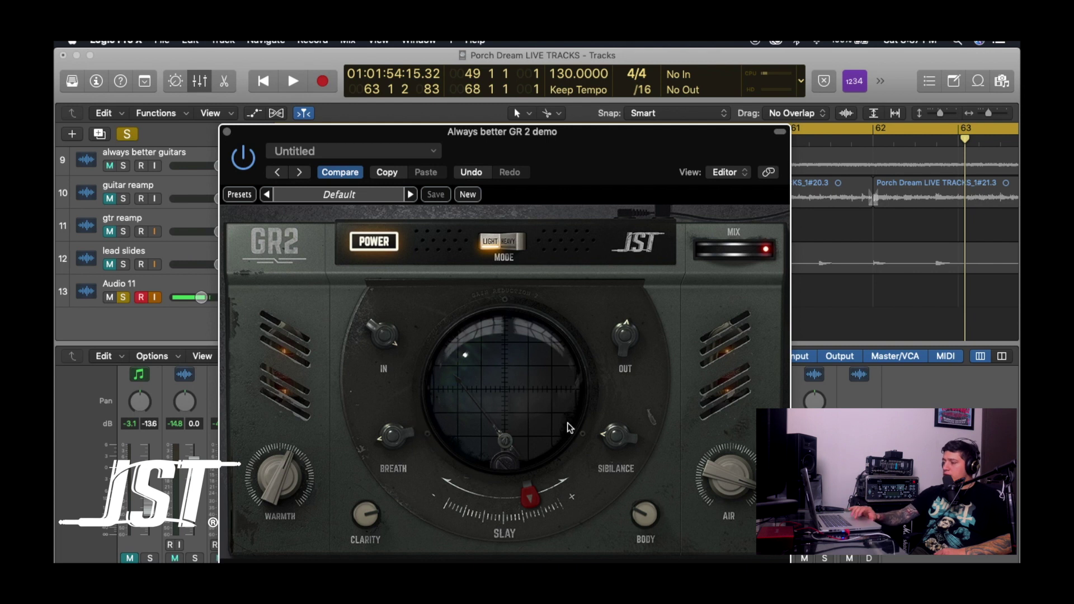
# Step: During playback from bar 49, sweep GR2 Sibilance up to 100, then down to 45.2
pyautogui.press('space')
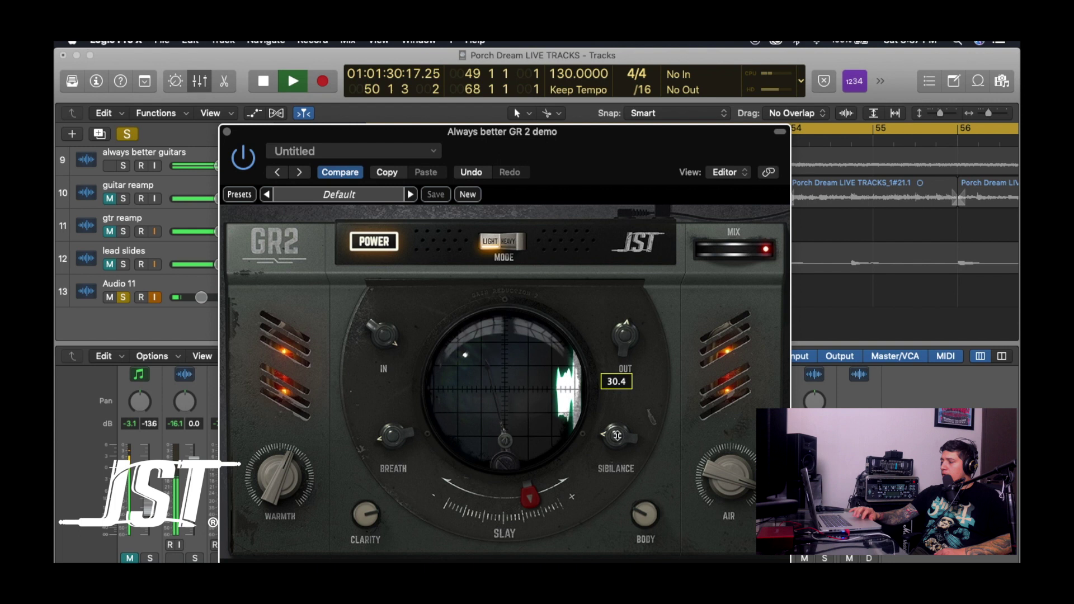
pyautogui.moveTo(617, 435); pyautogui.dragTo(617, 418)
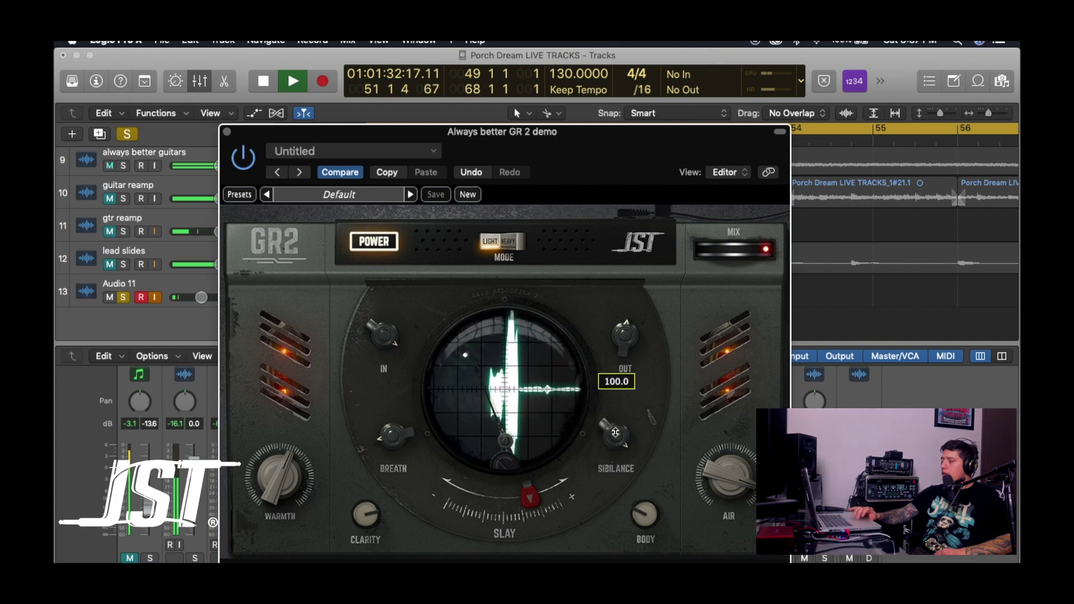
pyautogui.moveTo(613, 437); pyautogui.dragTo(613, 554)
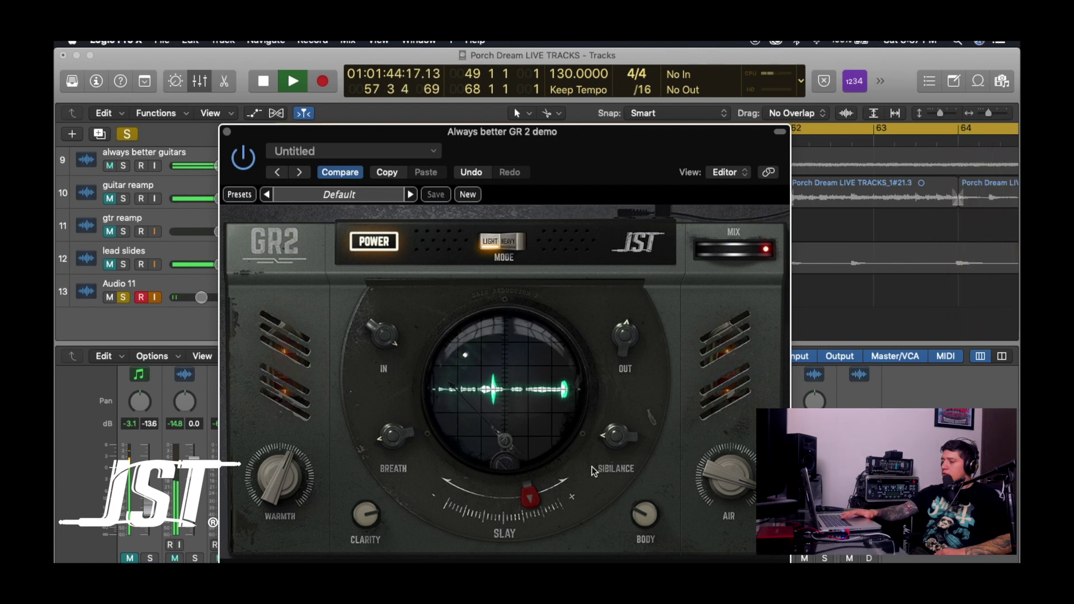
pyautogui.press('space')
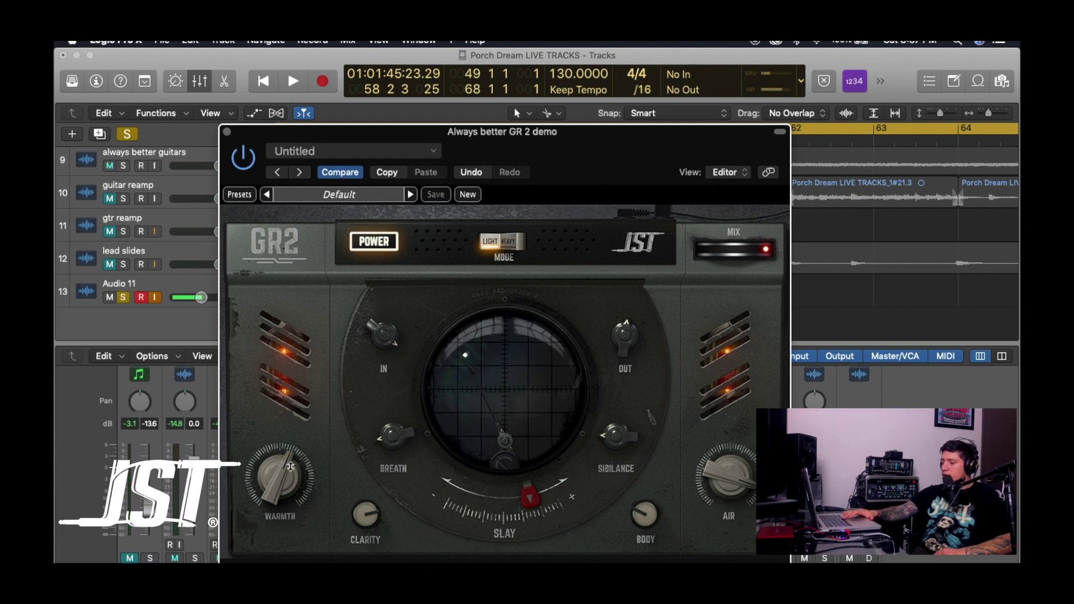
# Step: Play the song, raise GR2 Warmth to 100, and begin adjusting Clarity
pyautogui.press('space')
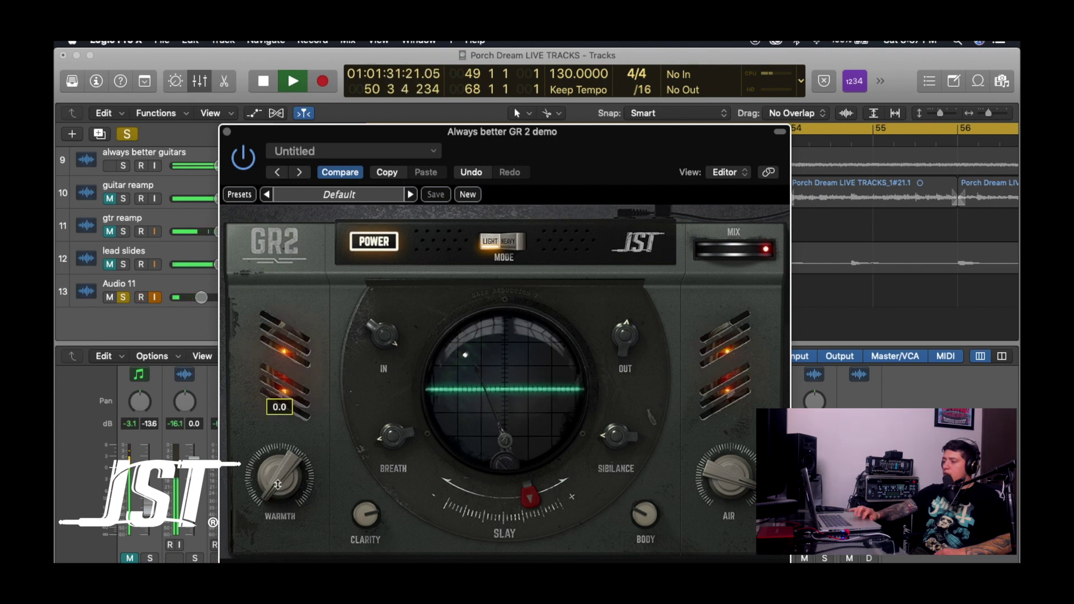
pyautogui.moveTo(281, 465)
pyautogui.mouseDown()
pyautogui.moveTo(228, 94)
pyautogui.moveTo(261, 306)
pyautogui.moveTo(255, 422)
pyautogui.mouseUp()
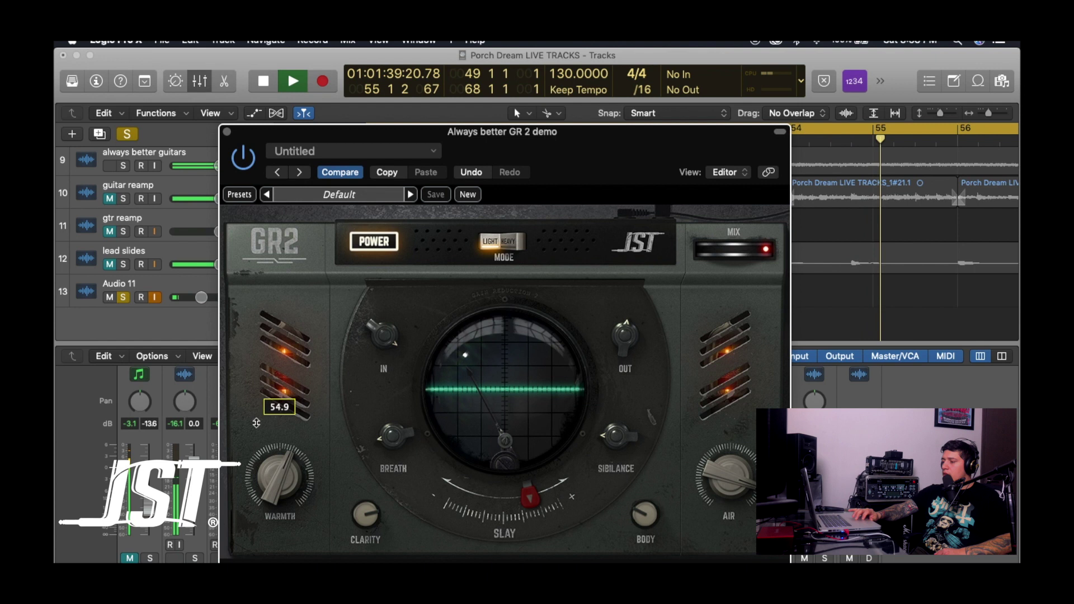
pyautogui.moveTo(368, 506); pyautogui.dragTo(371, 504)
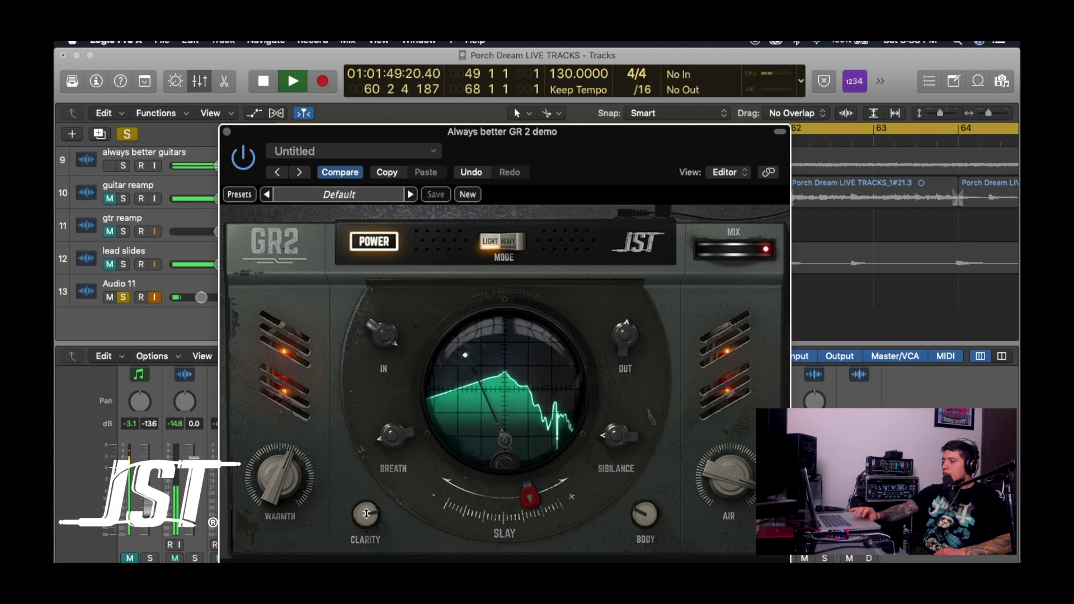
# Step: Audition GR2 Clarity at about 8–9 around bars 62 and 56, then set it to 100 and stop
pyautogui.moveTo(366, 513); pyautogui.dragTo(401, 540)
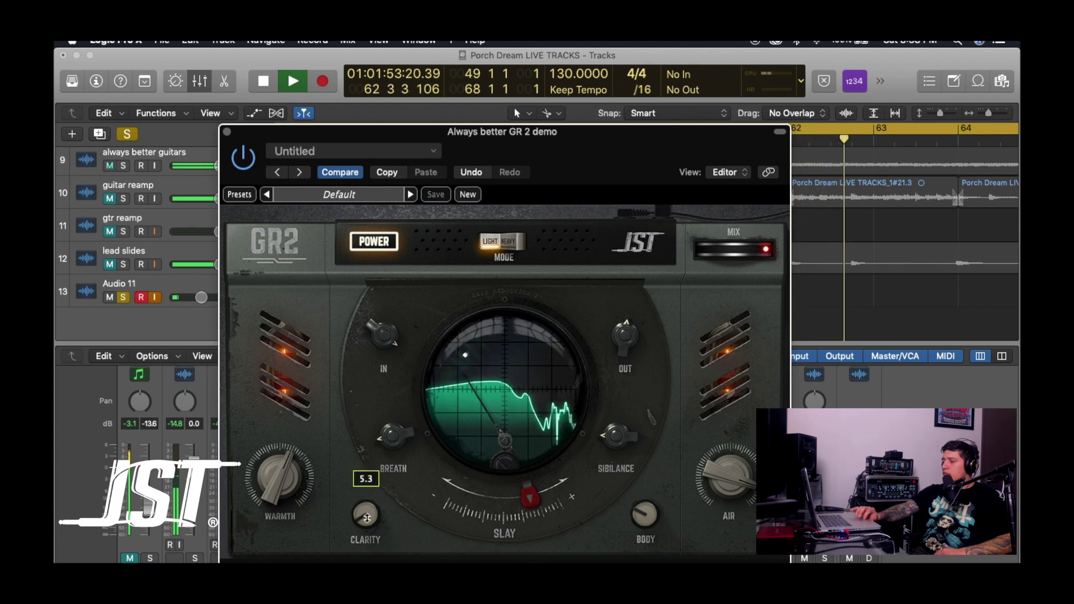
pyautogui.moveTo(365, 516); pyautogui.dragTo(324, 274)
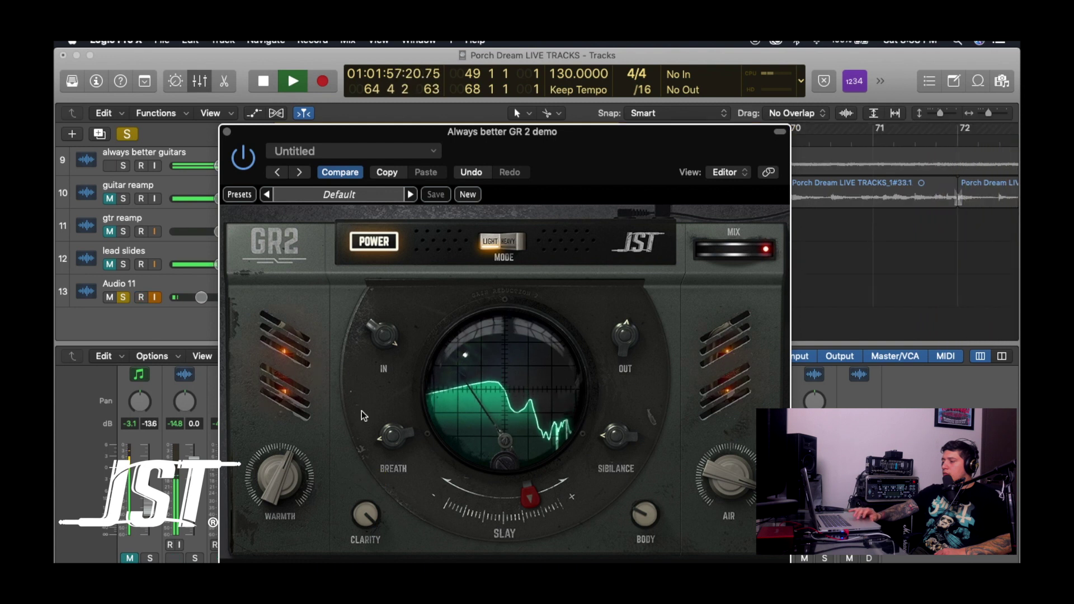
pyautogui.hscroll(-5, 834, 180)
pyautogui.click(833, 179)
pyautogui.moveTo(366, 514)
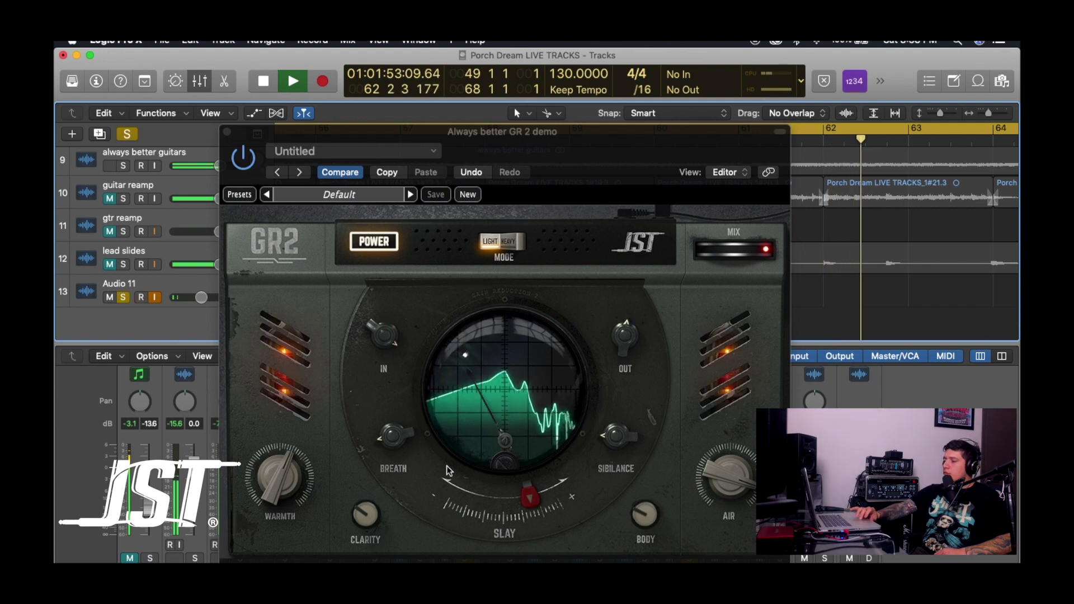
pyautogui.moveTo(363, 516); pyautogui.dragTo(363, 545)
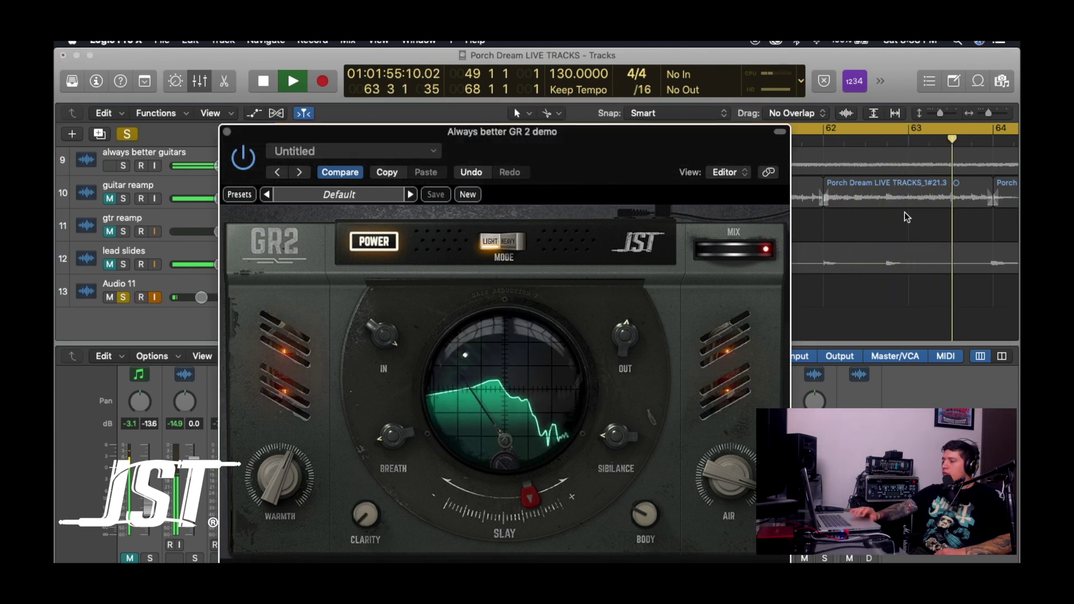
pyautogui.hscroll(-4, 870, 163)
pyautogui.click(843, 160)
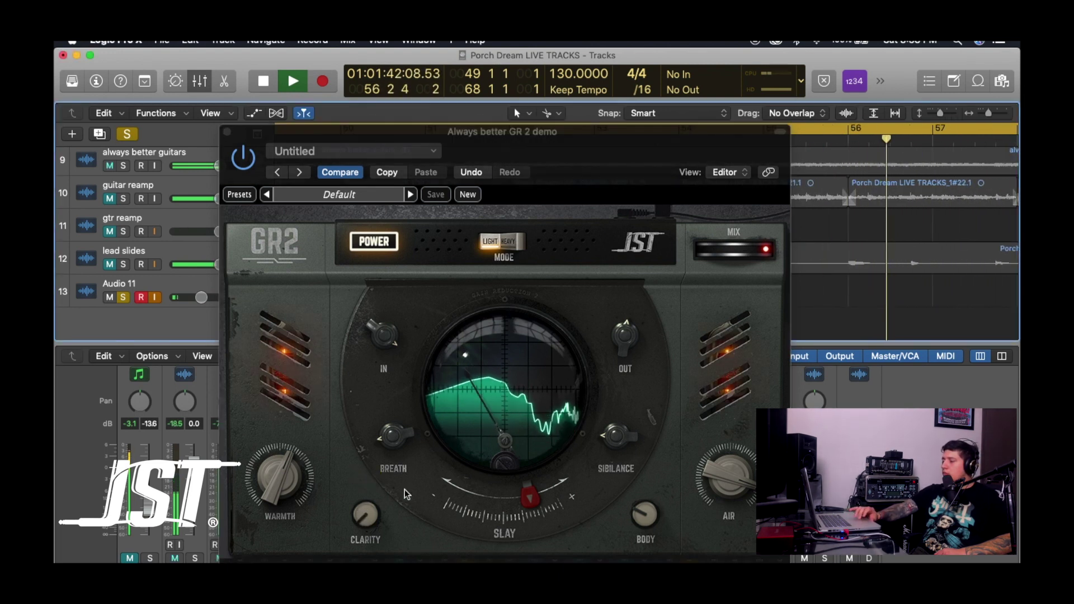
pyautogui.moveTo(363, 514); pyautogui.dragTo(304, 213)
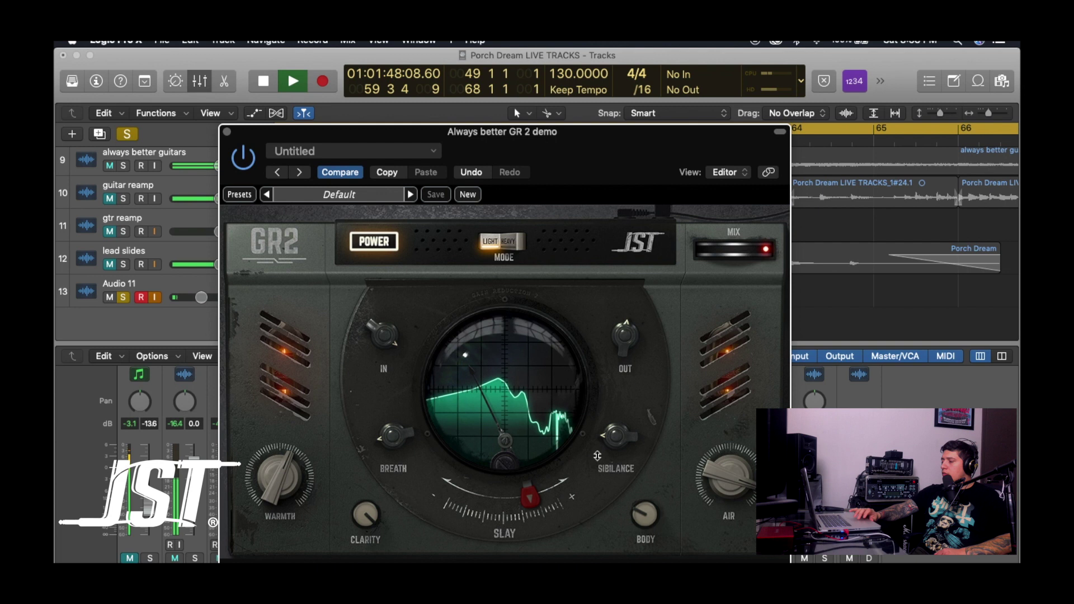
pyautogui.press('space')
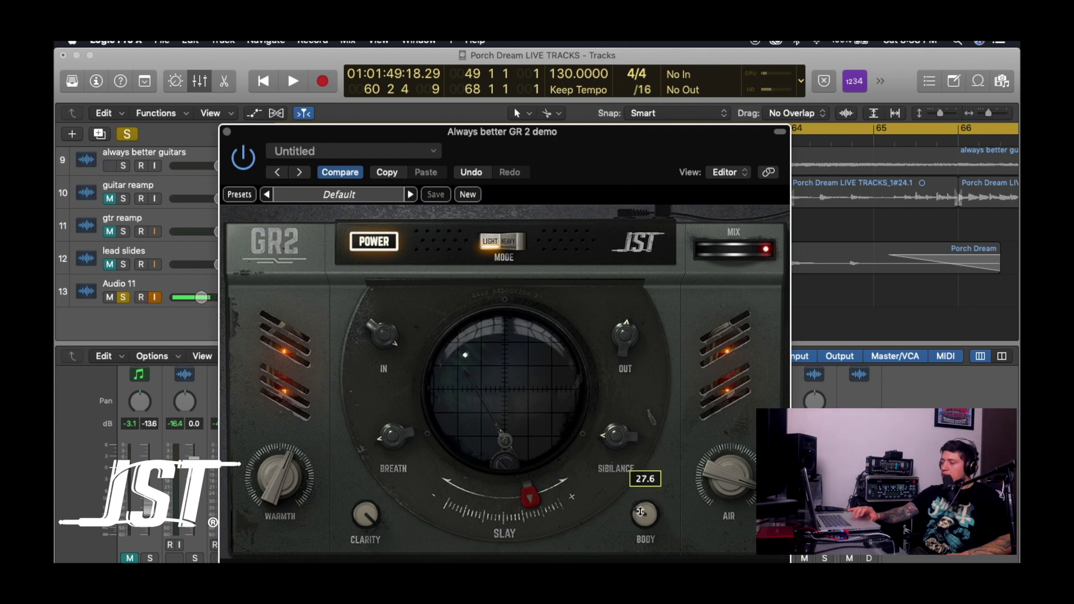
# Step: During playback, sweep GR2 Body and settle it near 29, and raise Sibilance to about 68
pyautogui.press('space')
pyautogui.moveTo(651, 489); pyautogui.dragTo(652, 520)
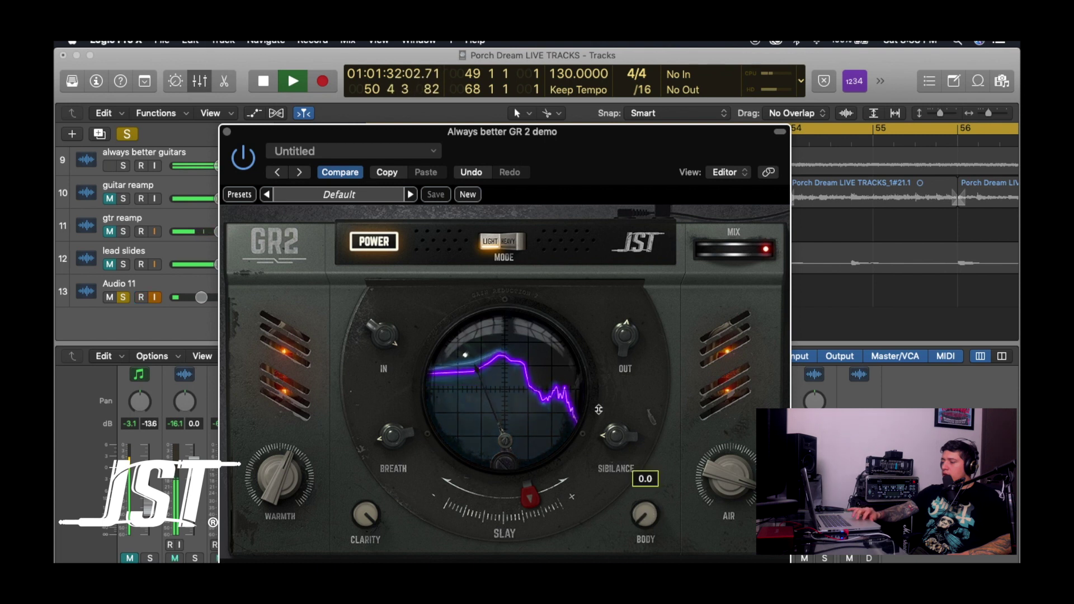
pyautogui.moveTo(647, 520); pyautogui.dragTo(647, 592)
pyautogui.moveTo(644, 513); pyautogui.dragTo(641, 516)
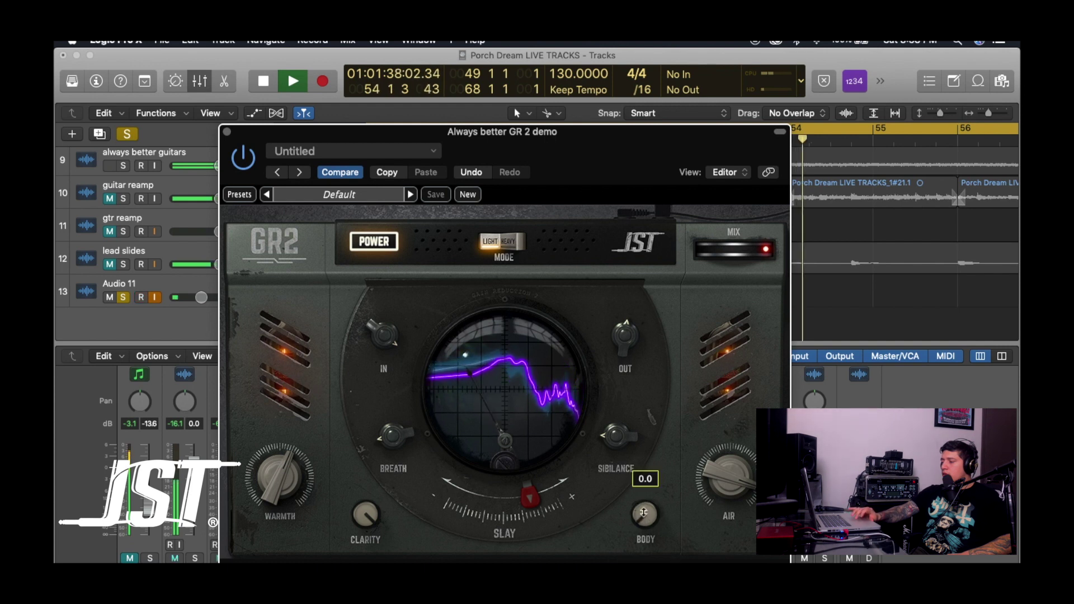
pyautogui.moveTo(618, 442)
pyautogui.mouseDown()
pyautogui.moveTo(613, 404)
pyautogui.moveTo(613, 476)
pyautogui.mouseUp()
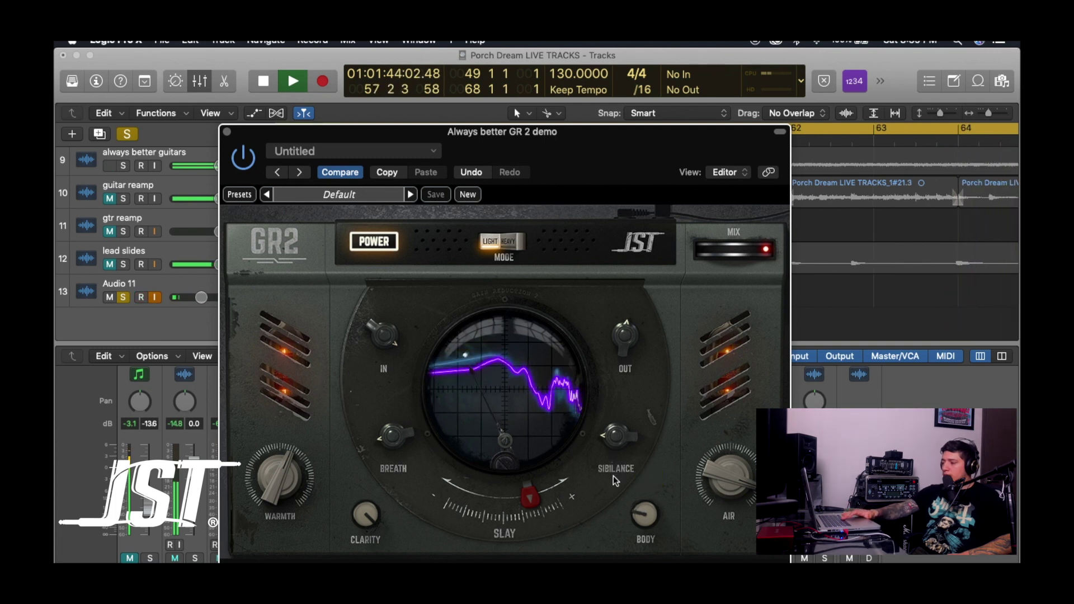
pyautogui.press('space')
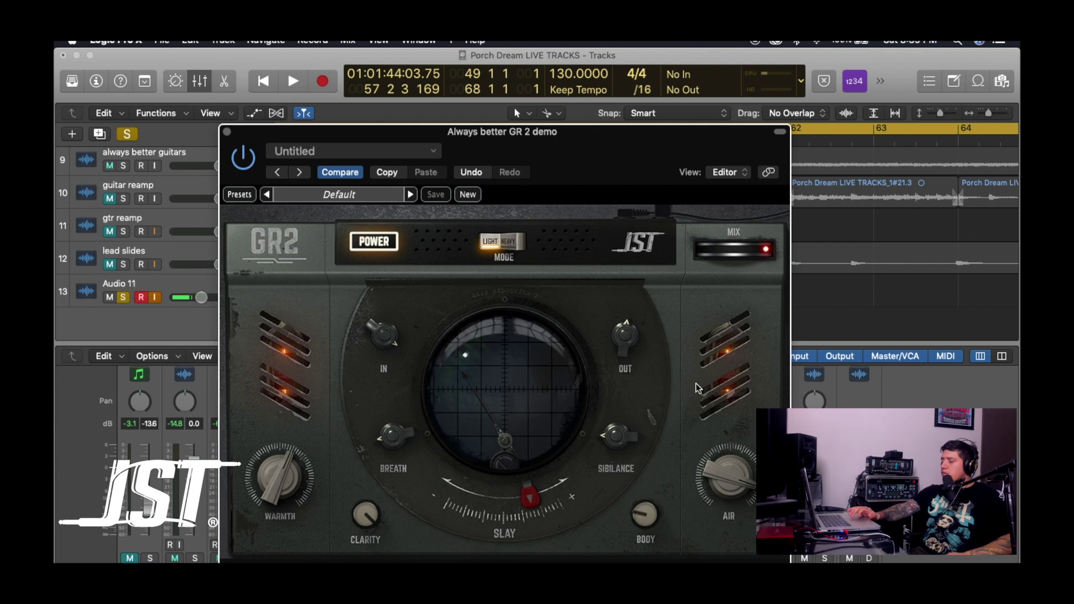
# Step: Fine-tune the Body amount, toggle mute on the 'always better guitars' track, and resume playback
pyautogui.moveTo(647, 519); pyautogui.dragTo(657, 526)
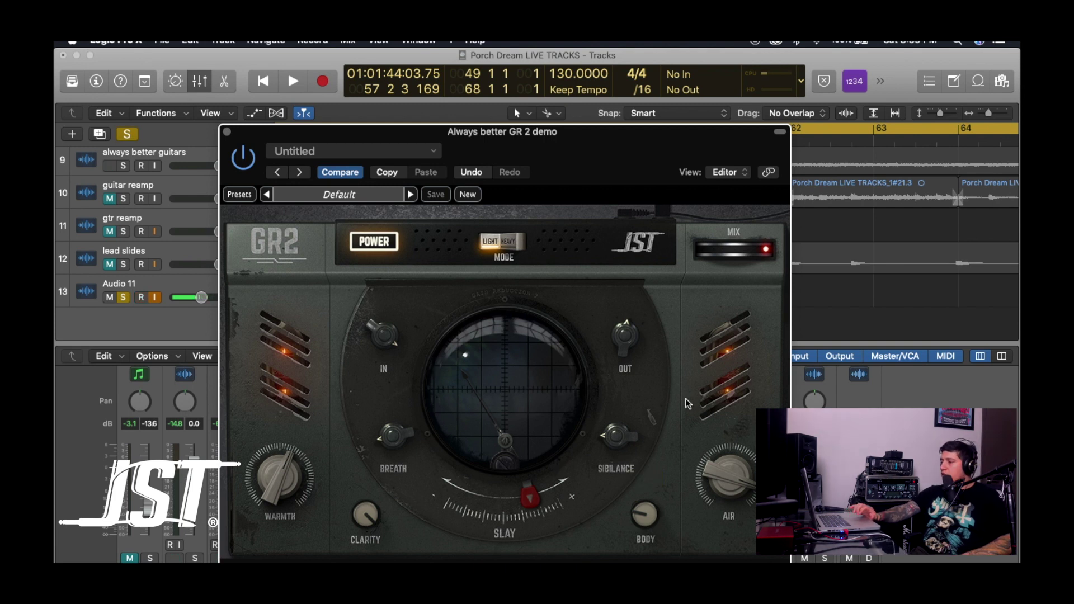
pyautogui.hotkey('ctrl', 'm')
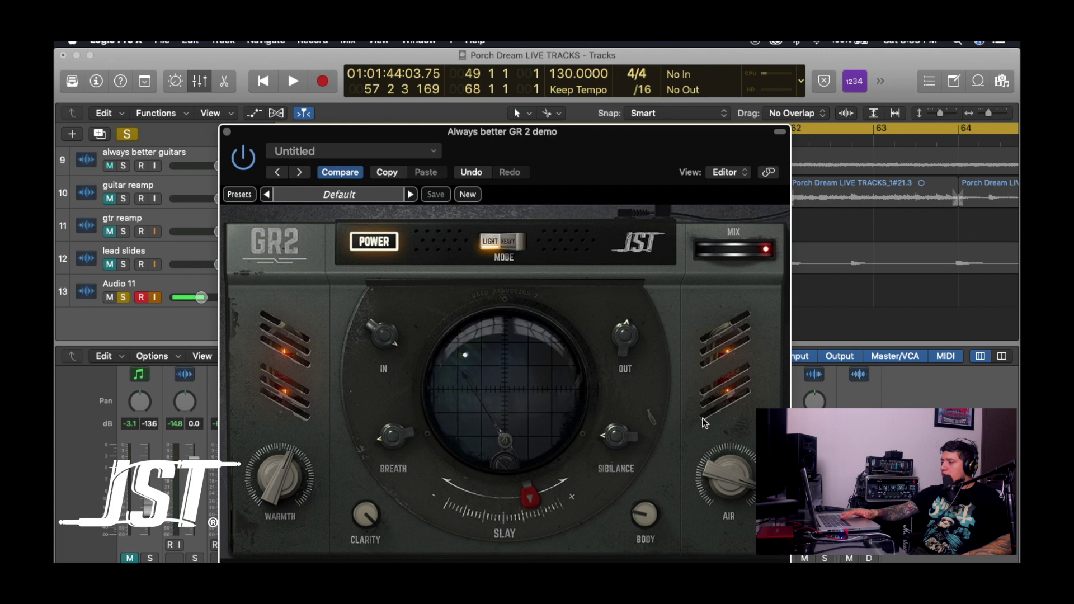
pyautogui.press('space')
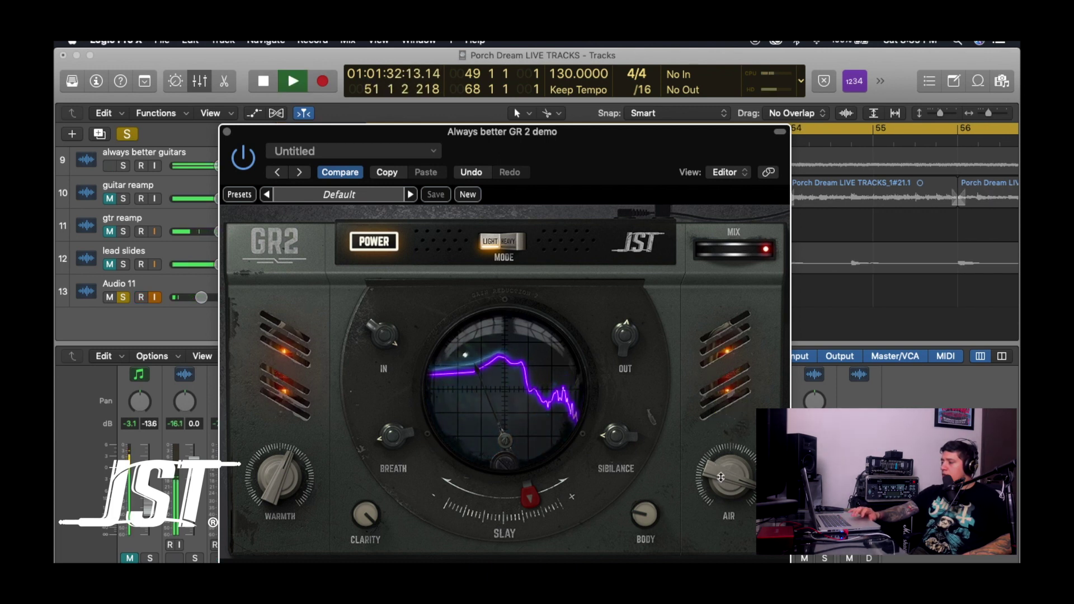
# Step: Lower the GR2 Air knob from 100 to about 74.3 and raise the plugin window
pyautogui.moveTo(720, 477)
pyautogui.mouseDown()
pyautogui.moveTo(720, 552)
pyautogui.moveTo(727, 460)
pyautogui.mouseUp()
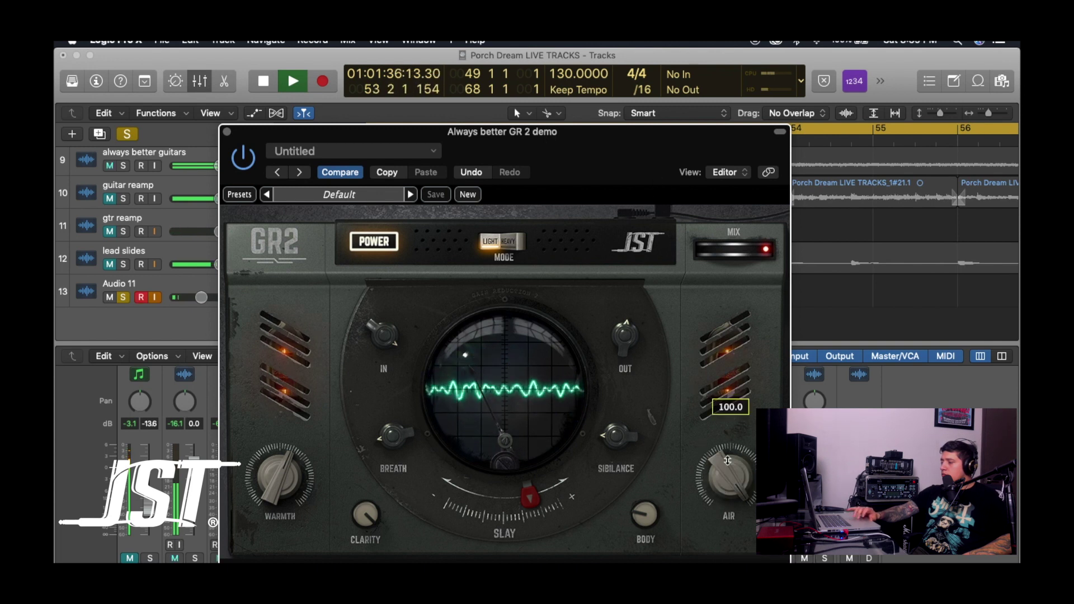
pyautogui.moveTo(728, 460); pyautogui.dragTo(705, 414)
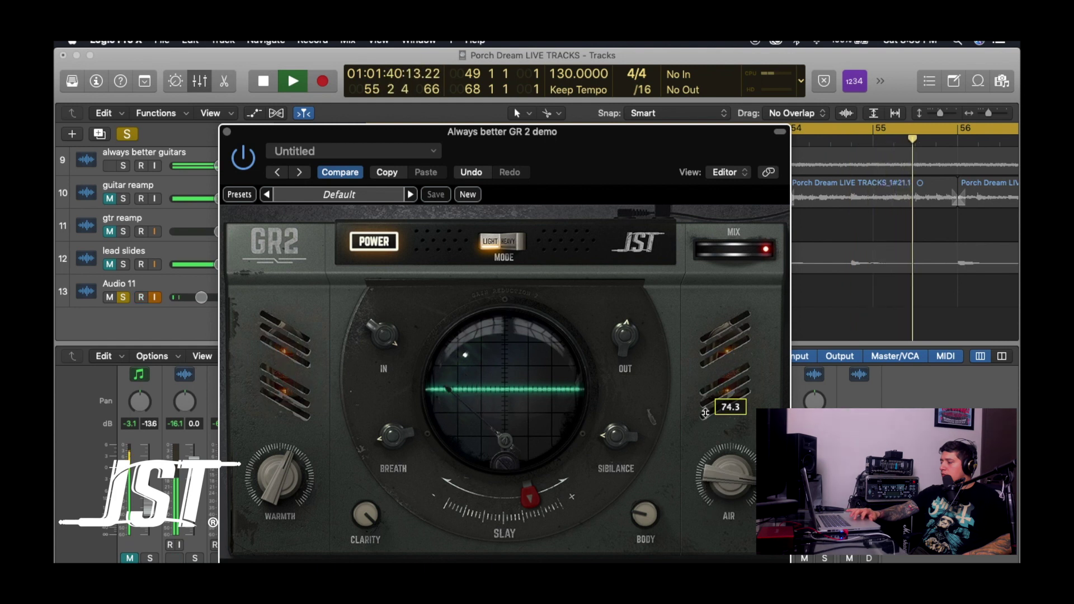
pyautogui.moveTo(704, 412); pyautogui.dragTo(705, 413)
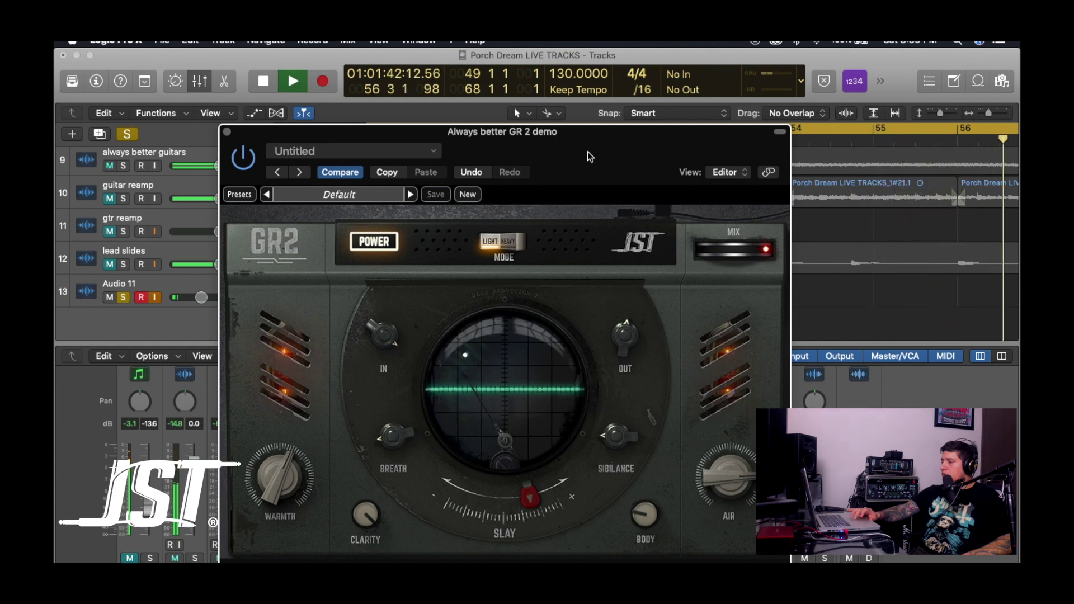
pyautogui.moveTo(587, 157); pyautogui.dragTo(587, 88)
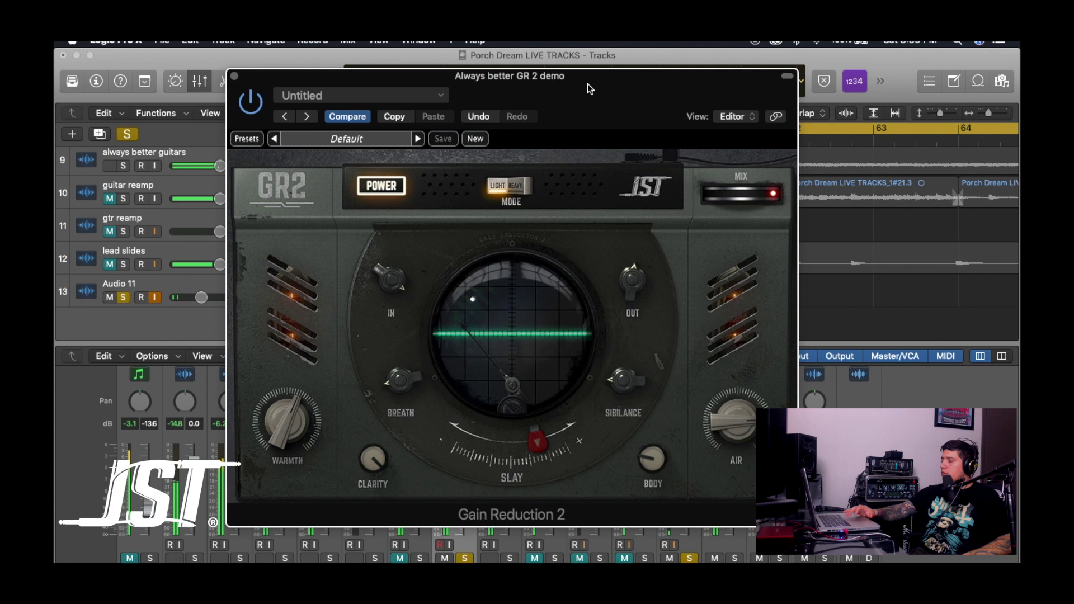
# Step: Set GR2 Slay to 71.0 while the demo vocal plays back
pyautogui.hotkey('alt', 'r')
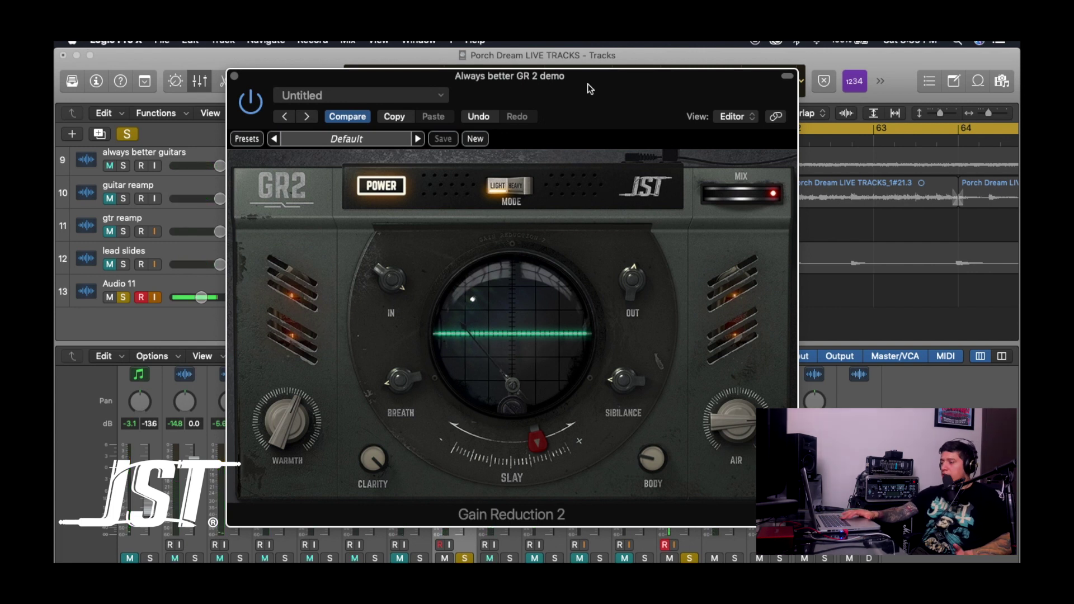
pyautogui.moveTo(508, 438)
pyautogui.mouseDown()
pyautogui.moveTo(467, 438)
pyautogui.moveTo(460, 427)
pyautogui.moveTo(605, 456)
pyautogui.mouseUp()
pyautogui.press('r')
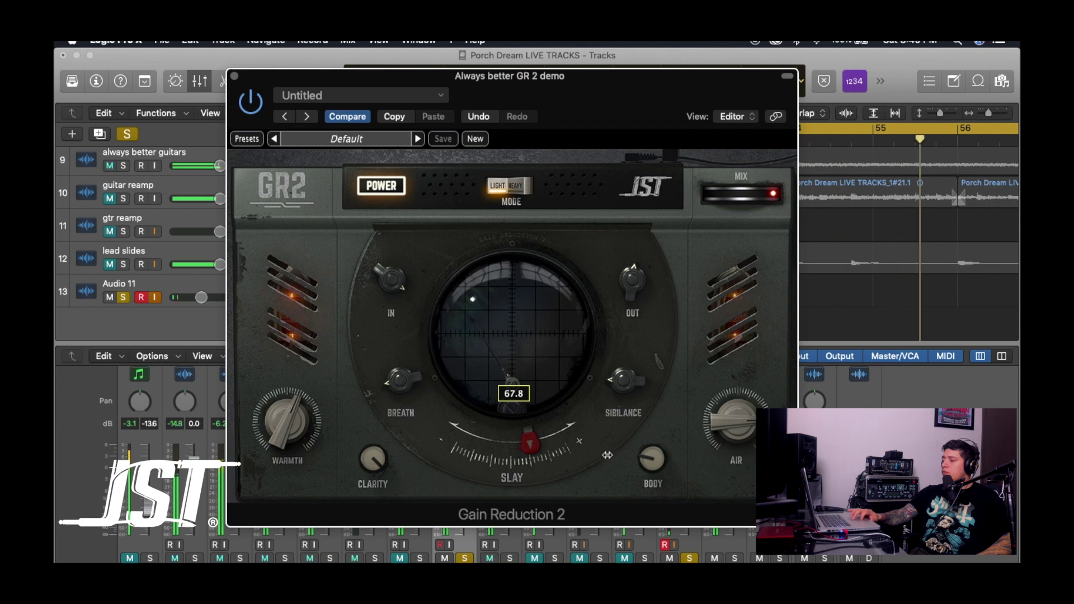
pyautogui.moveTo(606, 456); pyautogui.dragTo(628, 453)
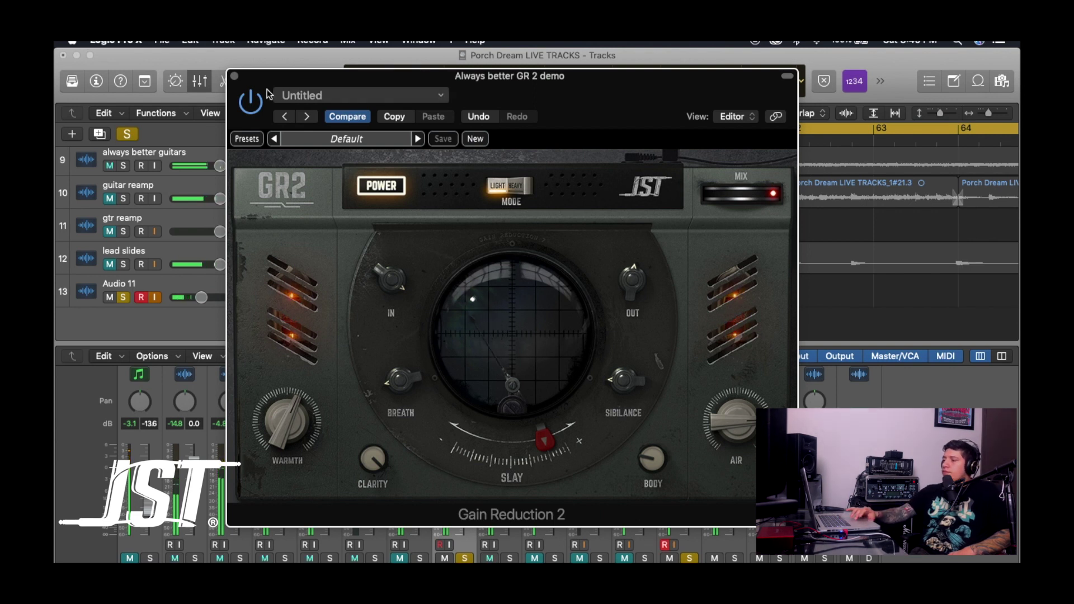
# Step: Close the GR 2 plugin window, leaving the demo vocal soloed at bar 49
pyautogui.click(233, 75)
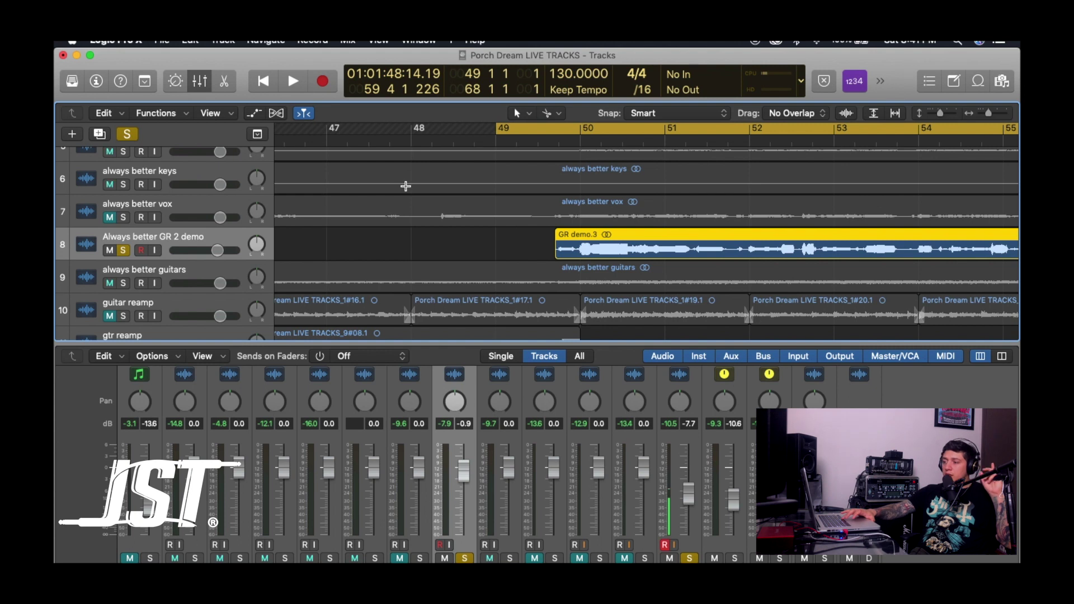
# Step: Turn off the global solo and play the full mix from bar 49
pyautogui.click(126, 135)
pyautogui.press('space')
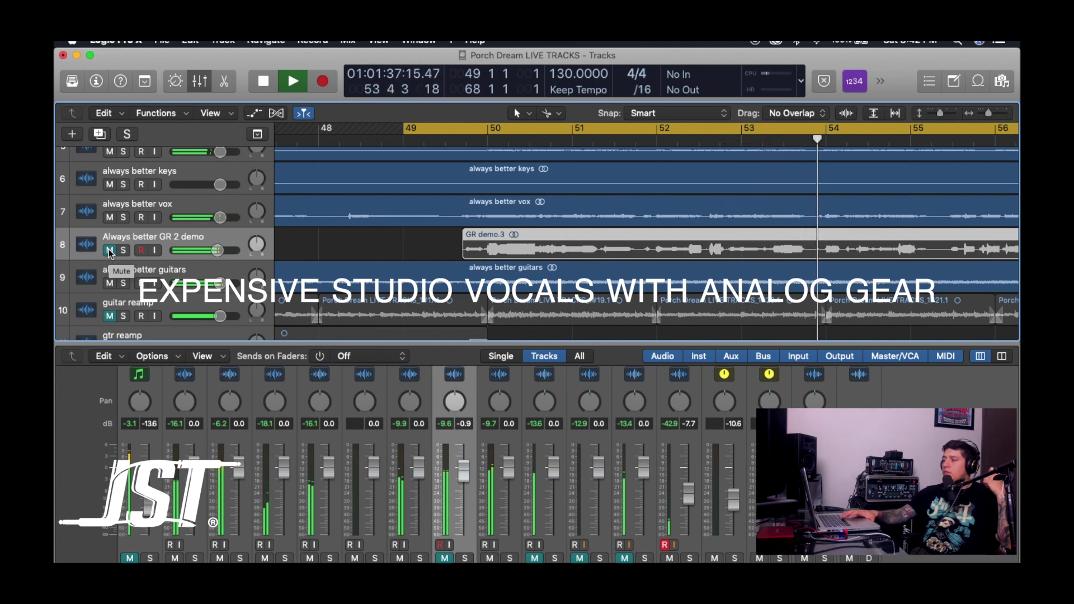
# Step: Mute track 7 'always better vox' and unmute track 8 'Always better GR 2 demo'
pyautogui.click(110, 218)
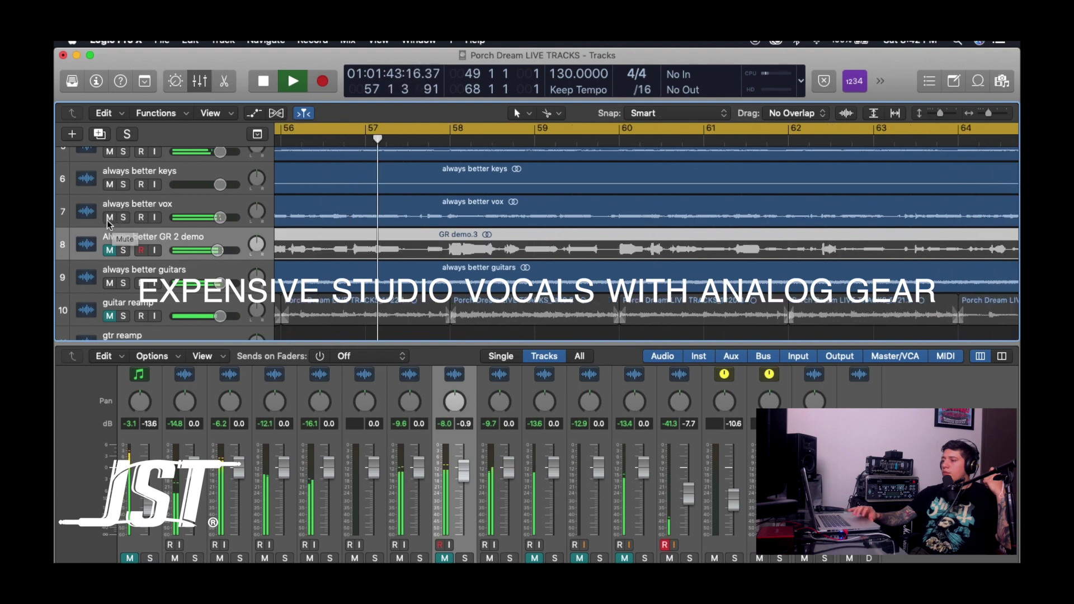
pyautogui.click(109, 250)
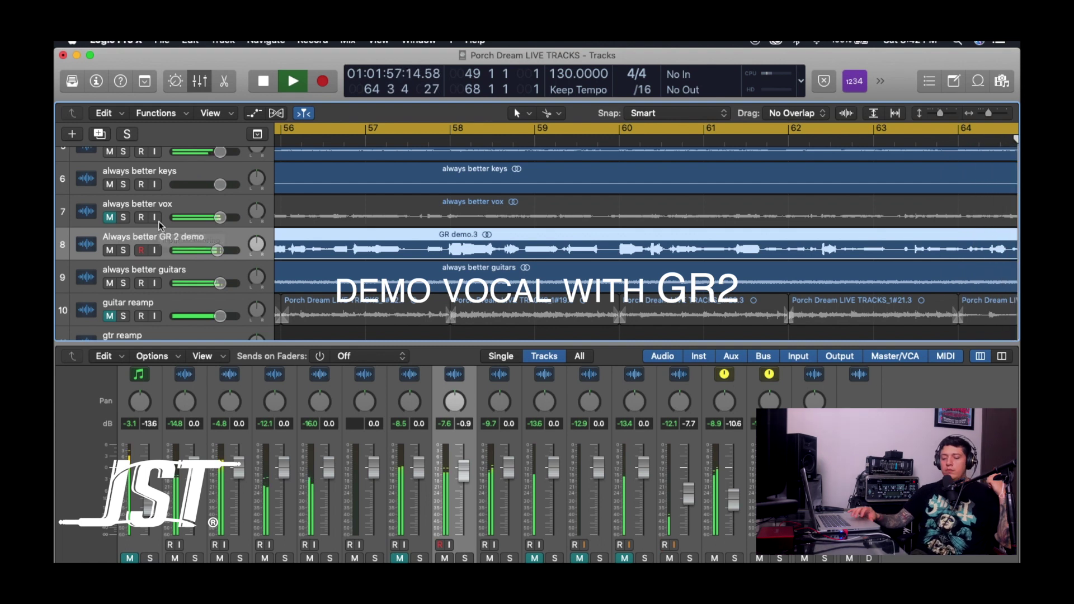
pyautogui.hscroll(2, 540, 178)
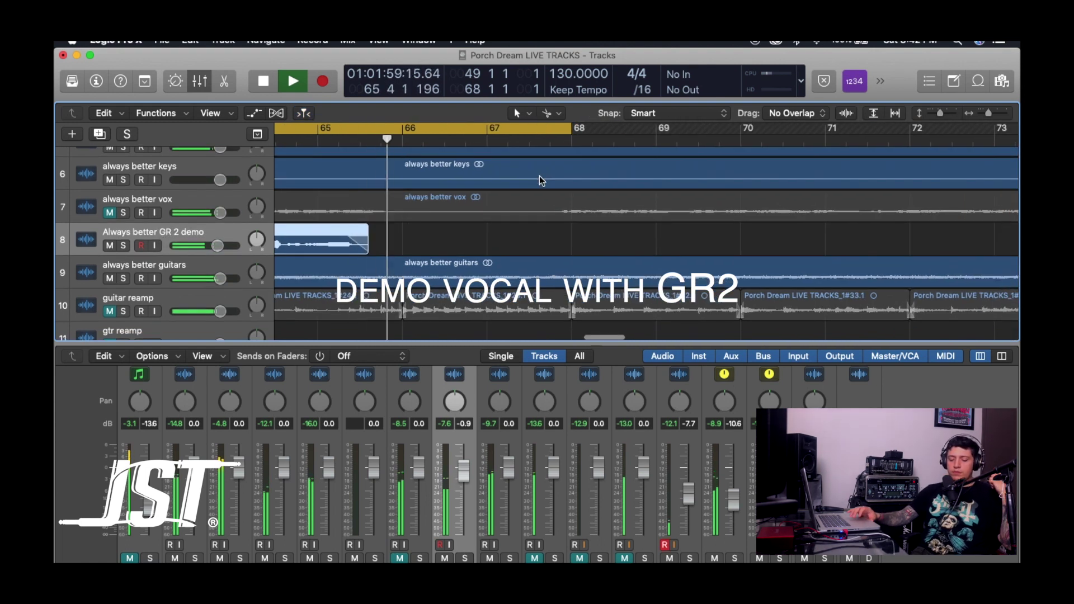